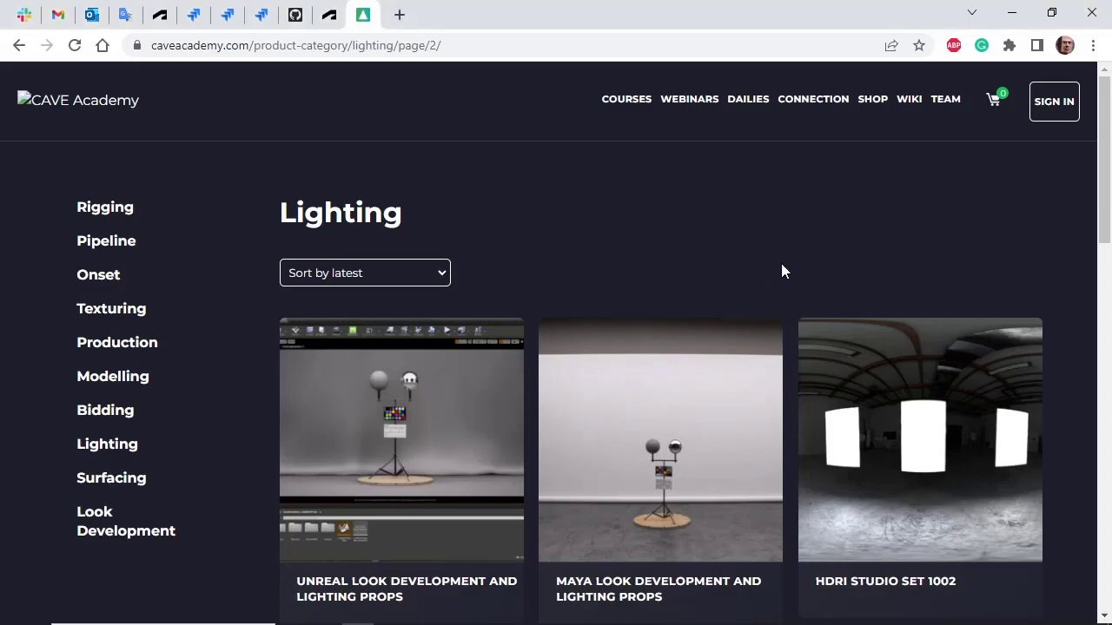
- Return to page 1 of CAVE Academy's Lighting products listing
{"action": "scroll", "coordinate": [780, 263], "scroll_direction": "down", "scroll_amount": 10}
{"action": "scroll", "coordinate": [781, 263], "scroll_direction": "up", "scroll_amount": 5}
{"action": "scroll", "coordinate": [781, 263], "scroll_direction": "down", "scroll_amount": 2}
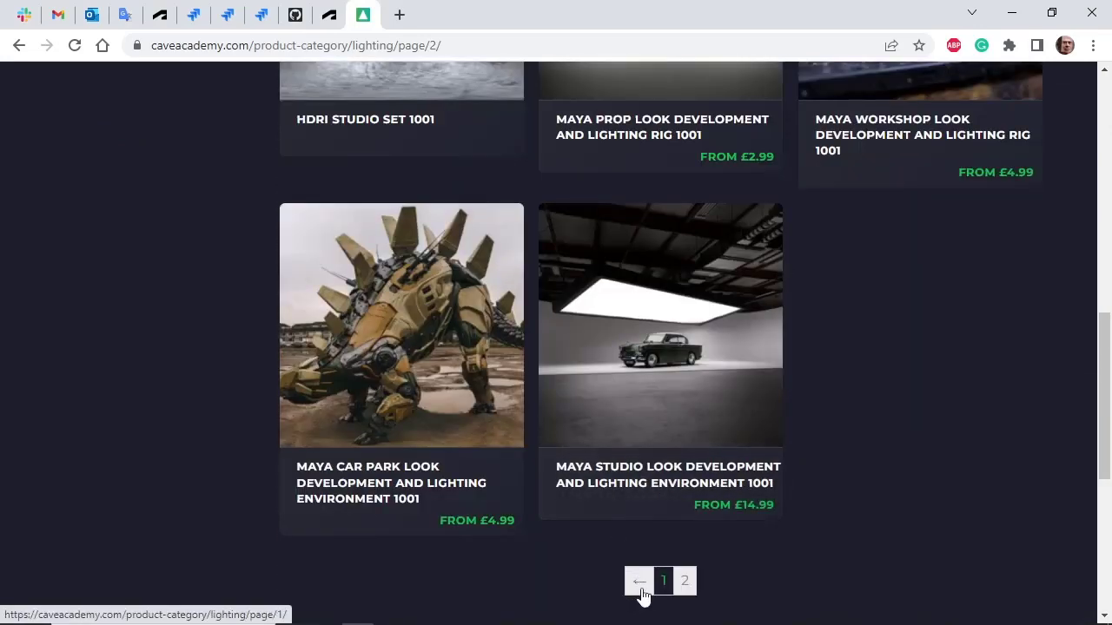
{"action": "left_click", "coordinate": [667, 588]}
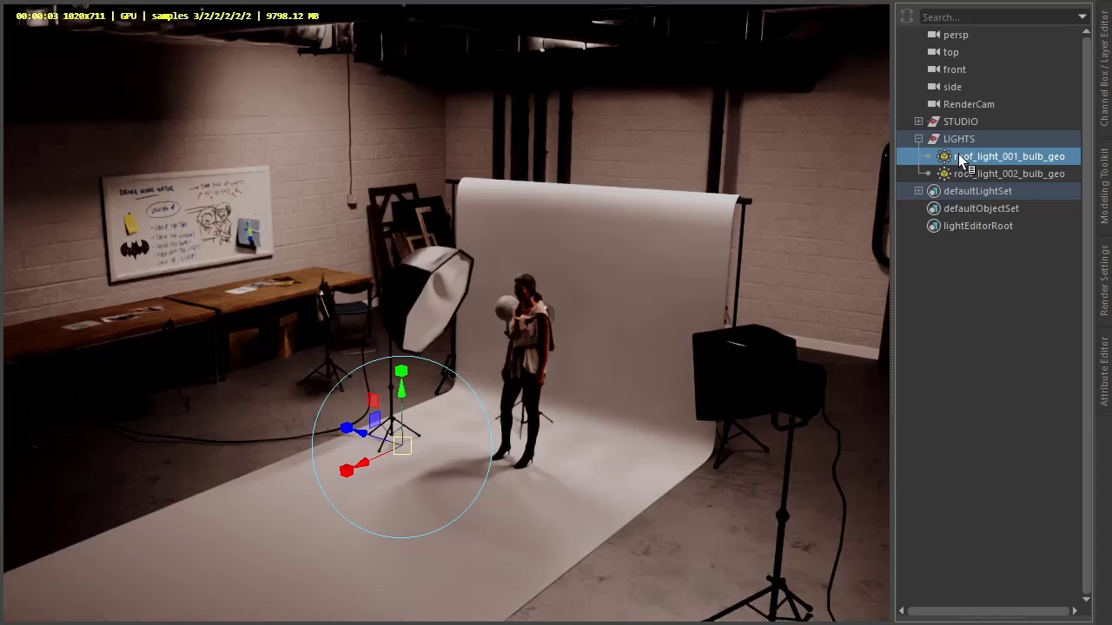
- Select roof_light_001 and roof_light_002 in the Outliner
{"action": "left_click", "coordinate": [918, 154]}
{"action": "left_click", "coordinate": [962, 158]}
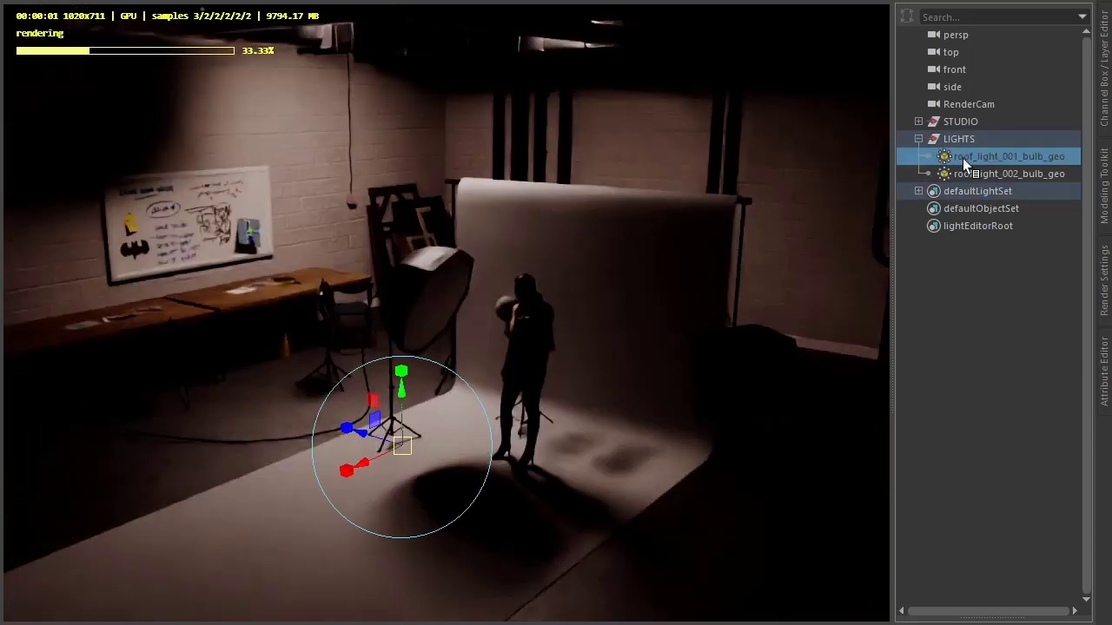
{"action": "left_click", "coordinate": [965, 171]}
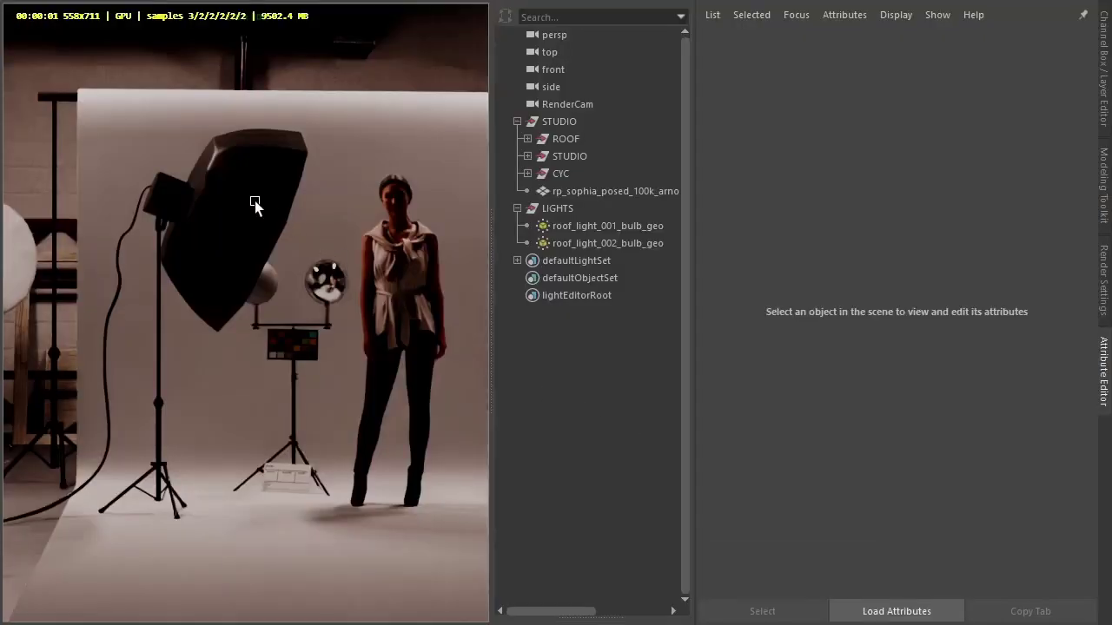
- Select the softbox's white_diffuser_GEO mesh in the Outliner
{"action": "left_click", "coordinate": [256, 205]}
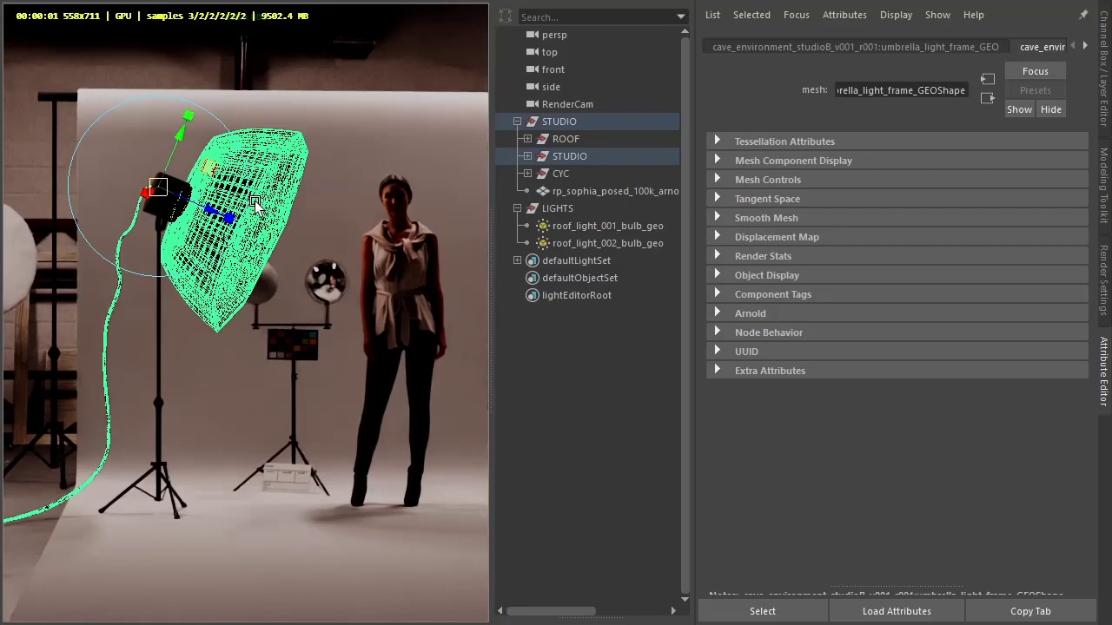
{"action": "key", "text": "f"}
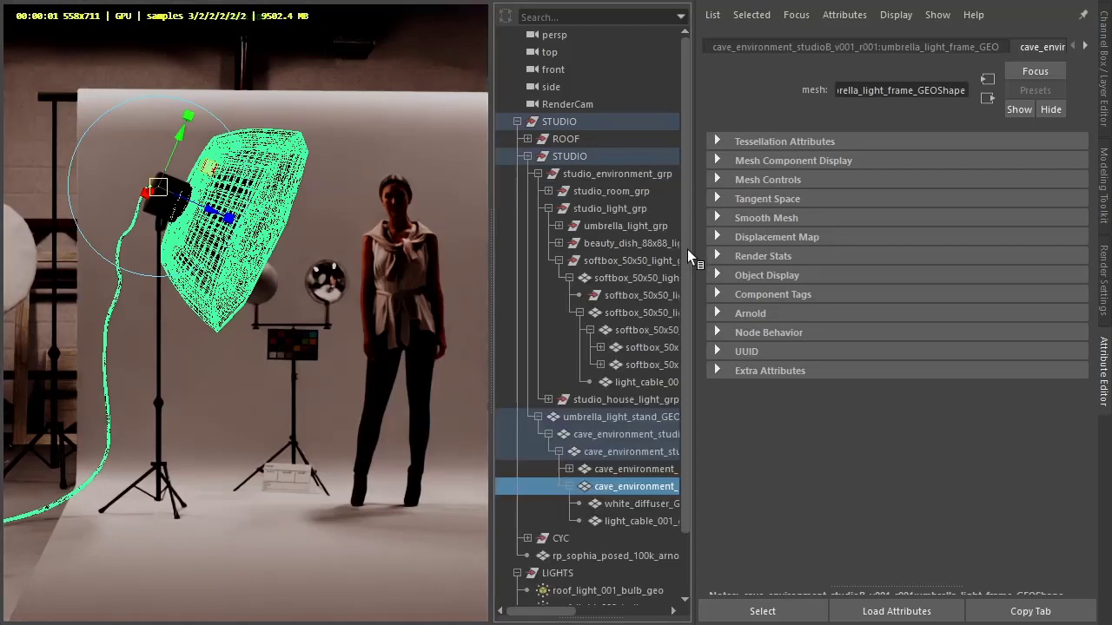
{"action": "scroll", "coordinate": [684, 493], "scroll_direction": "down", "scroll_amount": 2}
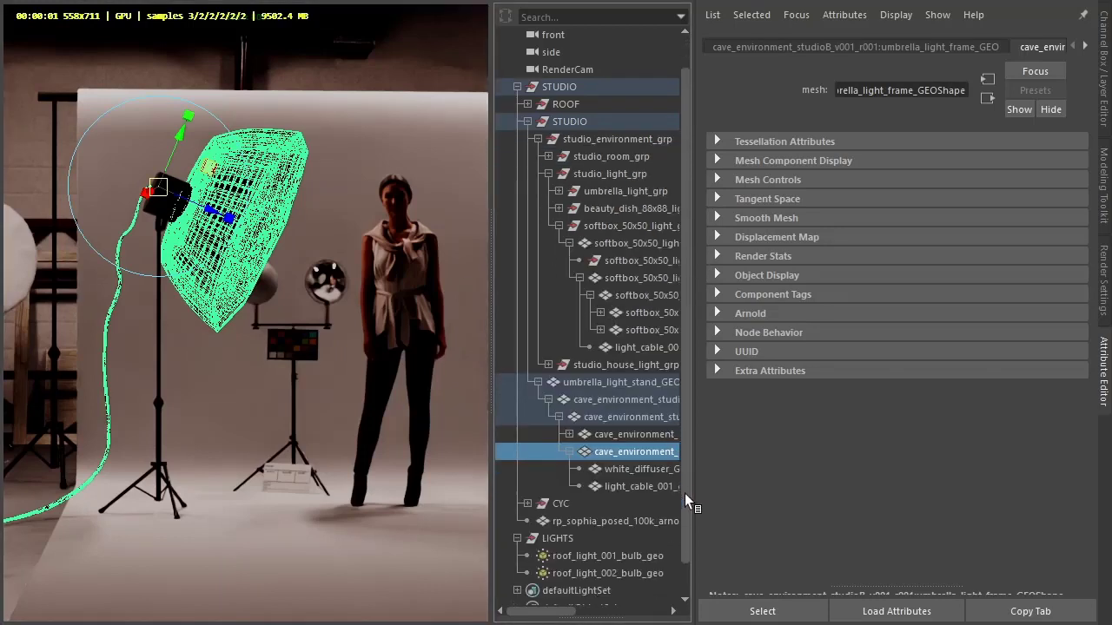
{"action": "left_click", "coordinate": [634, 469]}
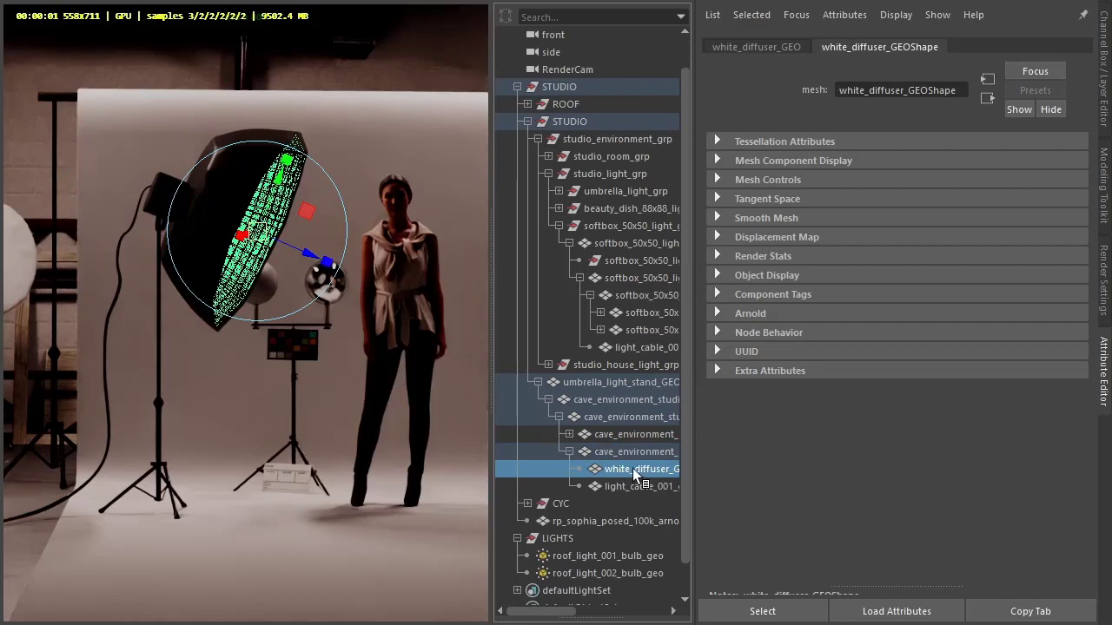
- Convert the white diffuser into an Arnold mesh light using the 'mesh light' command search
{"action": "key", "text": "Tab"}
{"action": "type", "text": "m"}
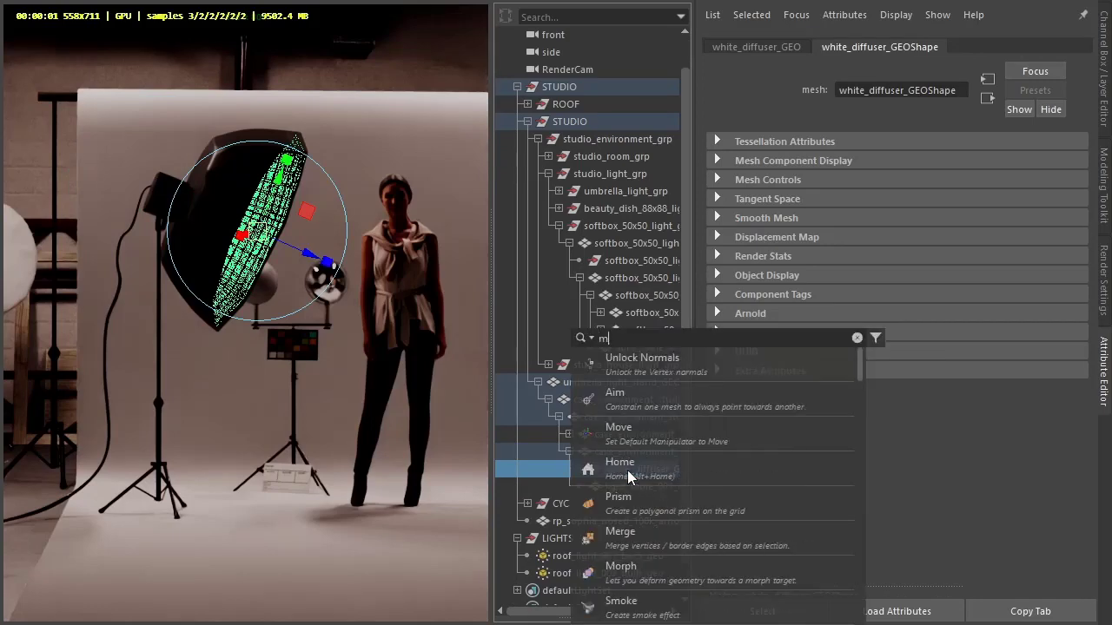
{"action": "type", "text": "esh ligh"}
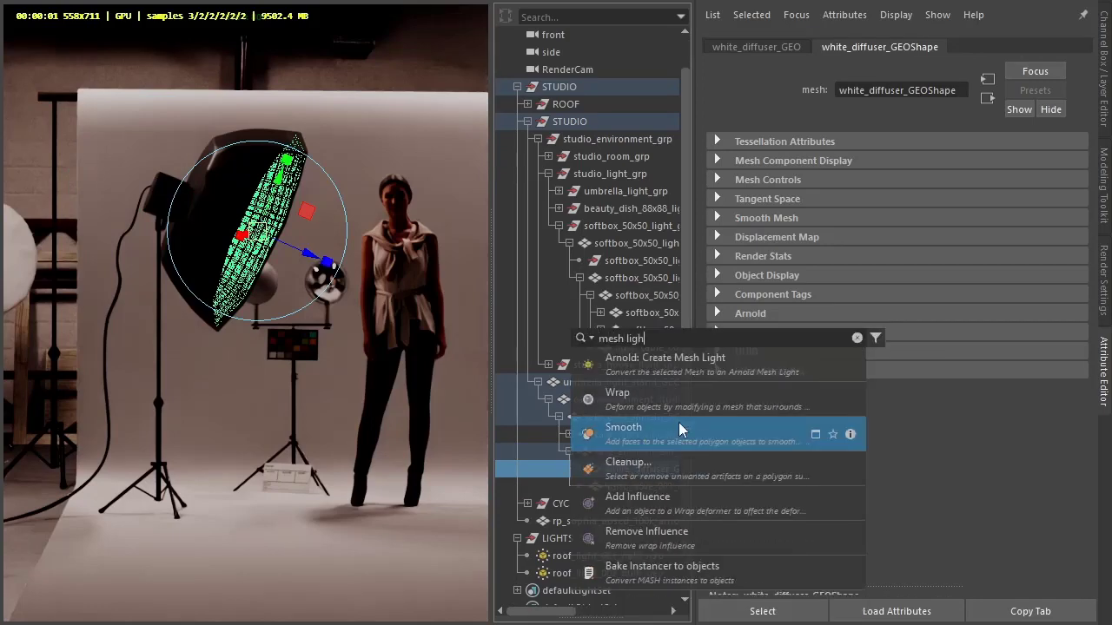
{"action": "left_click", "coordinate": [678, 355]}
{"action": "left_click", "coordinate": [880, 324]}
{"action": "type", "text": "15"}
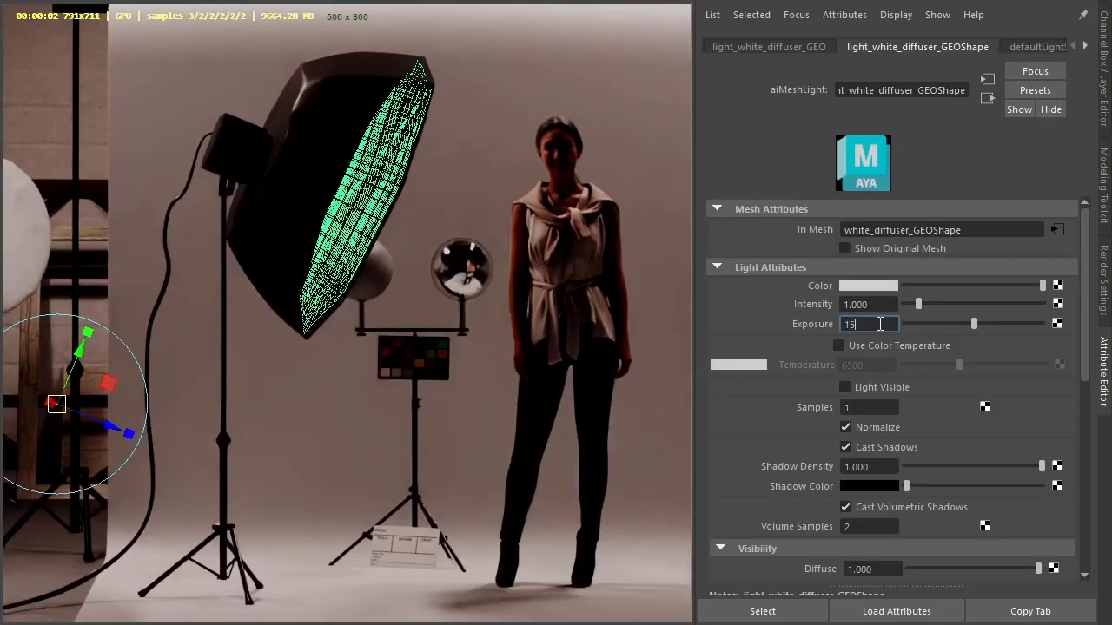
- Set the mesh light exposure to 15, trying a red colour then undoing it
{"action": "key", "text": "Tab"}
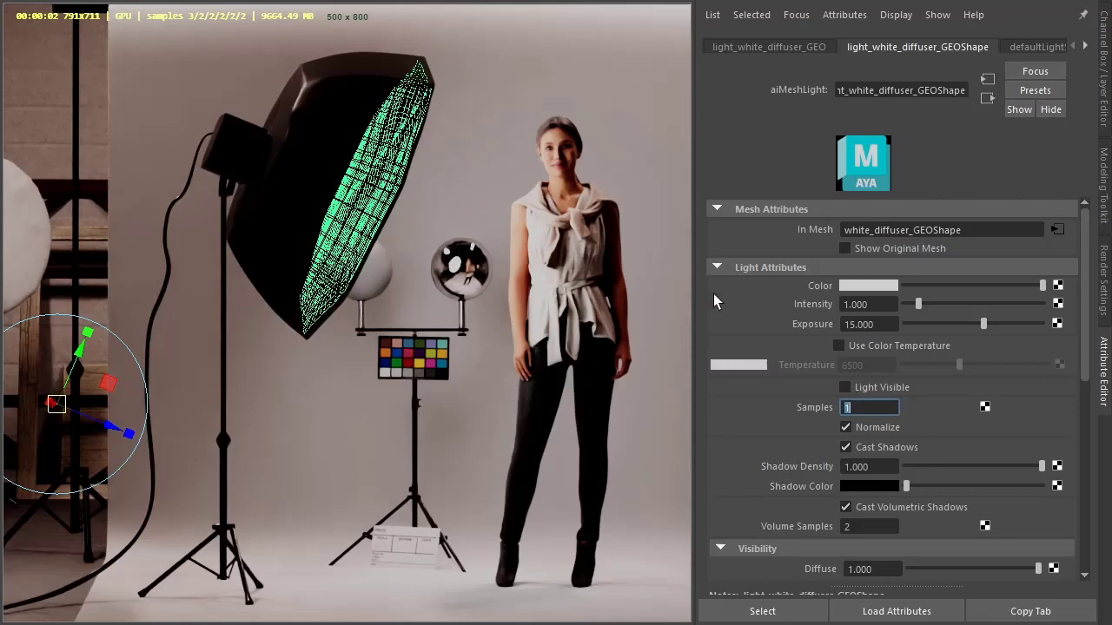
{"action": "left_click", "coordinate": [861, 287]}
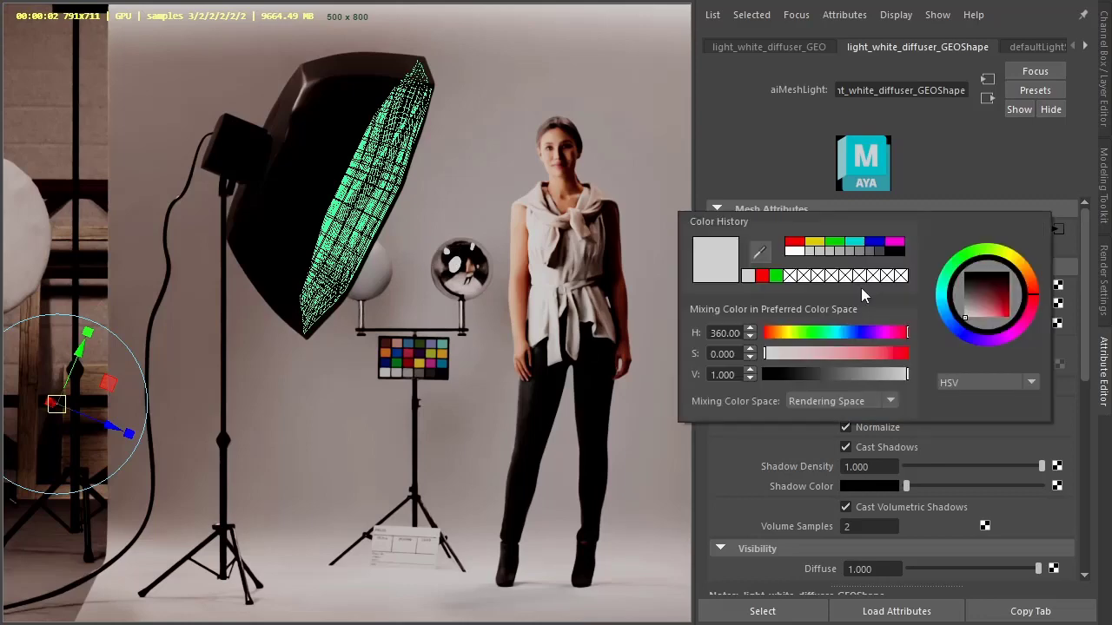
{"action": "left_click", "coordinate": [792, 242]}
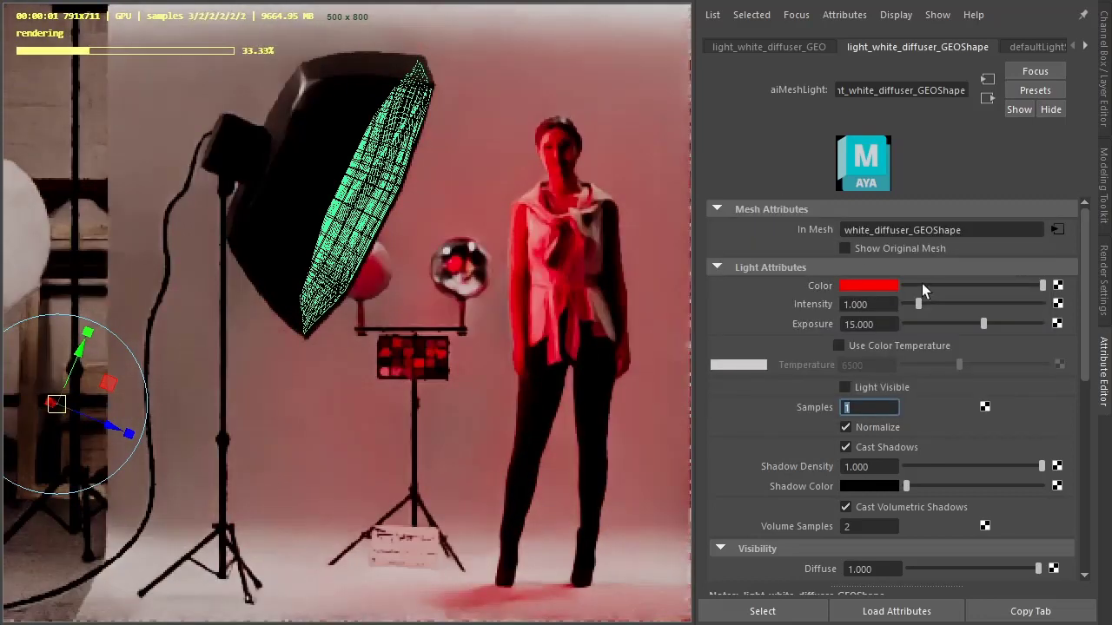
{"action": "key", "text": "ctrl+z"}
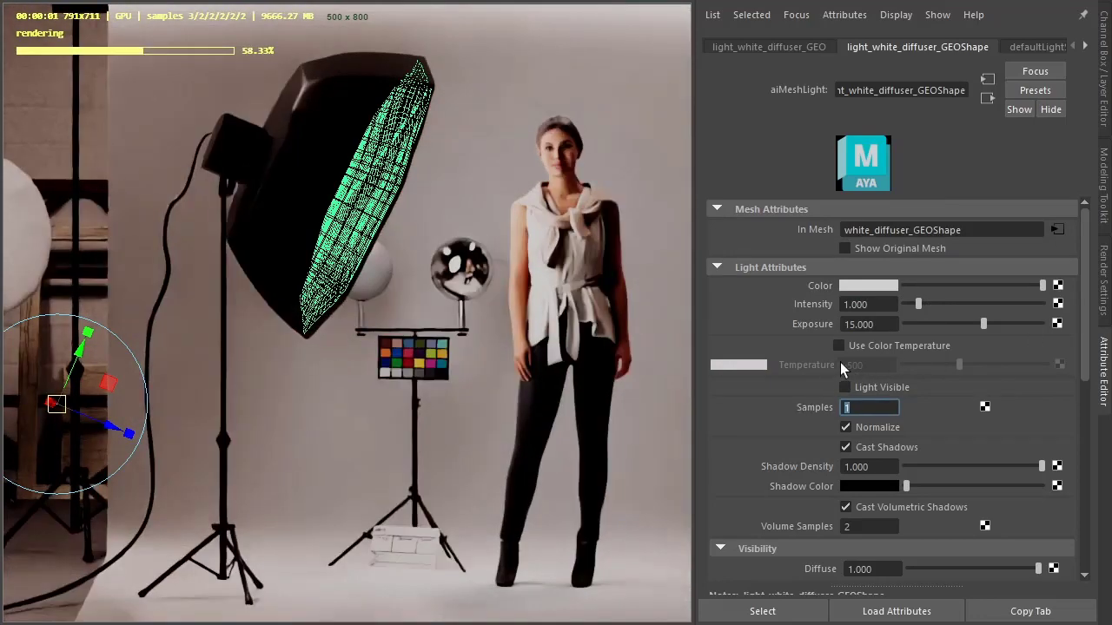
- Enable Use Color Temperature and set the temperature to 6500
{"action": "left_click", "coordinate": [839, 345]}
{"action": "mouse_move", "coordinate": [959, 365]}
{"action": "left_mouse_down"}
{"action": "mouse_move", "coordinate": [923, 367]}
{"action": "mouse_move", "coordinate": [1000, 374]}
{"action": "left_mouse_up"}
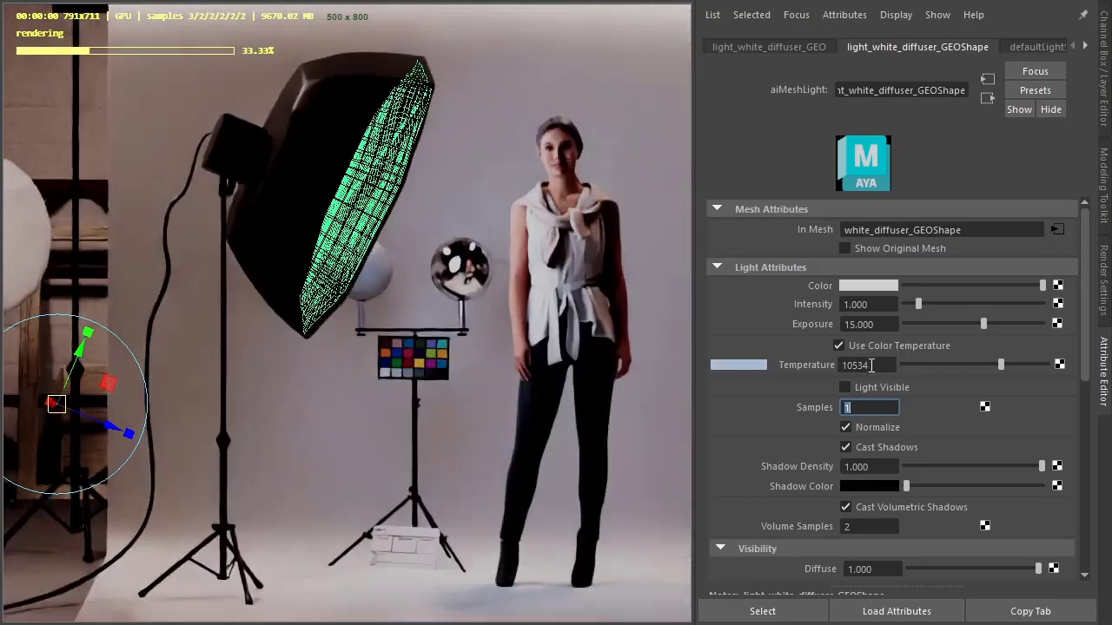
{"action": "double_click", "coordinate": [869, 365]}
{"action": "type", "text": "6500"}
{"action": "key", "text": "Tab"}
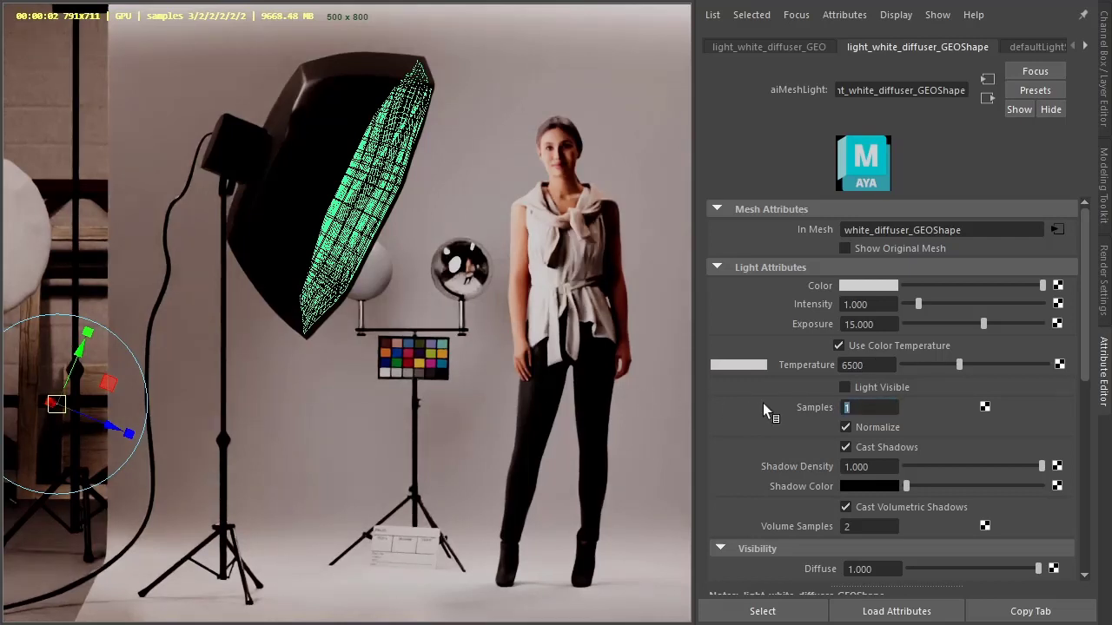
- Turn on Light Visible for the softbox mesh light
{"action": "left_click", "coordinate": [851, 389]}
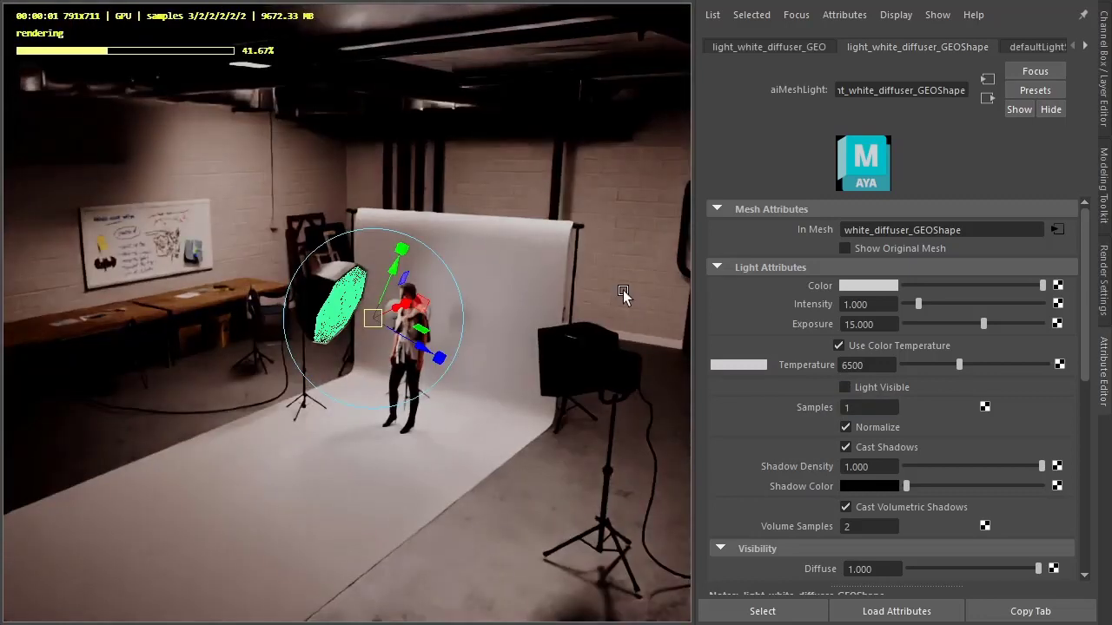
{"action": "left_click", "coordinate": [623, 290]}
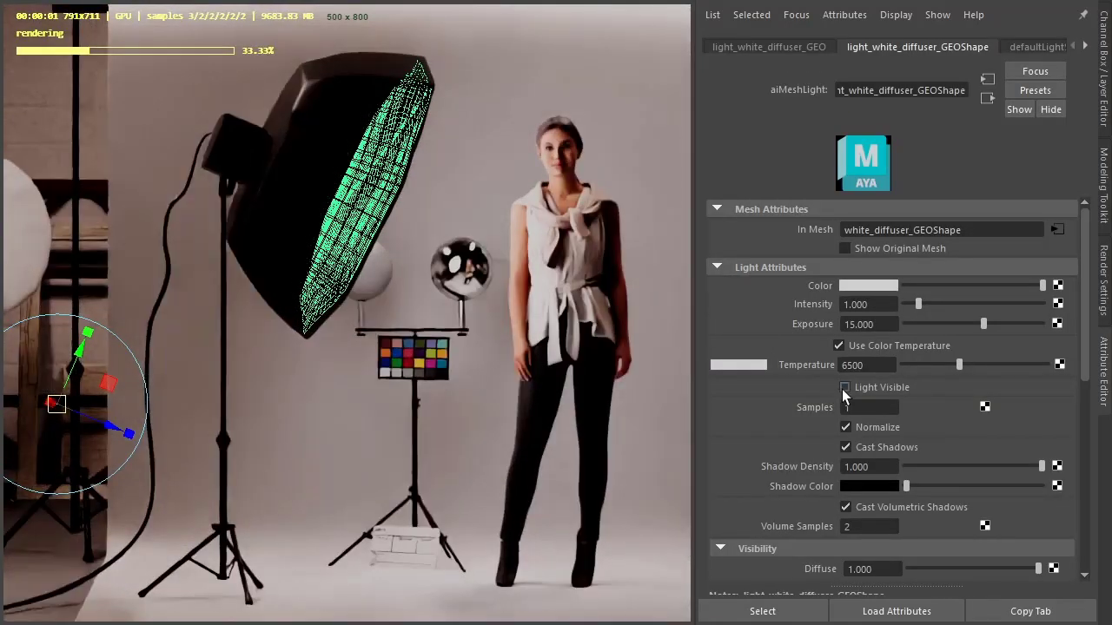
{"action": "left_click", "coordinate": [844, 388]}
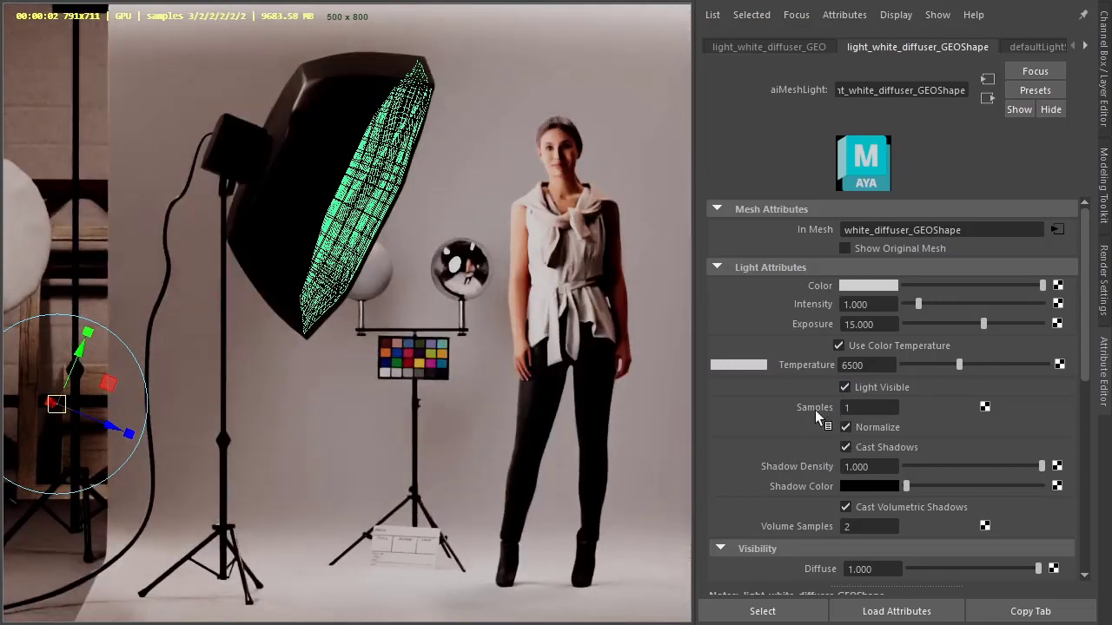
{"action": "scroll", "coordinate": [768, 402], "scroll_direction": "down", "scroll_amount": 2}
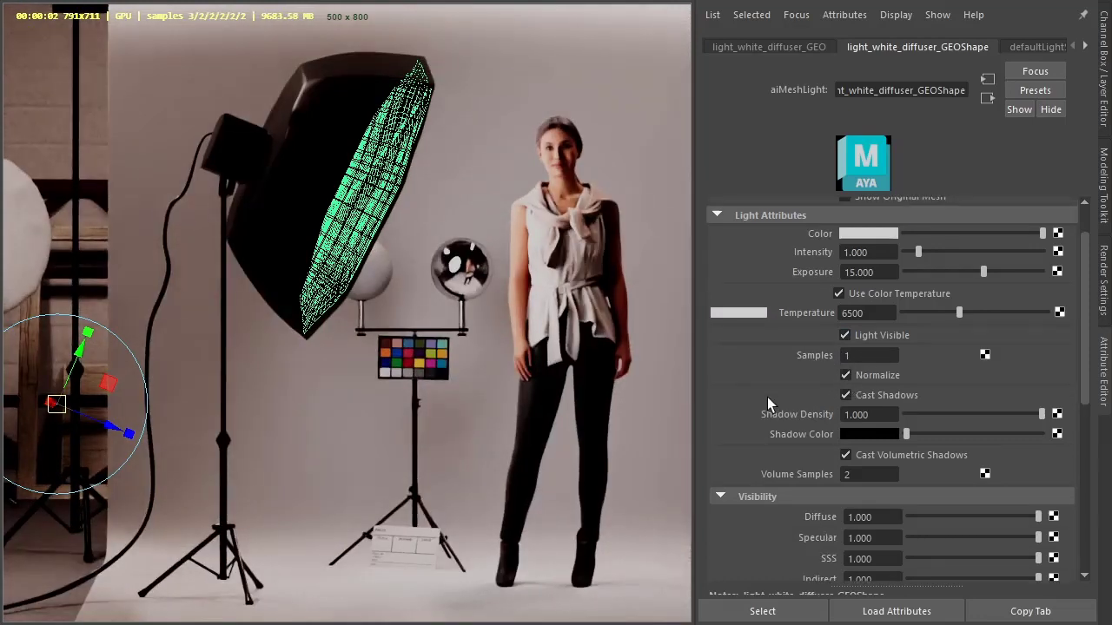
{"action": "scroll", "coordinate": [767, 401], "scroll_direction": "down", "scroll_amount": 2}
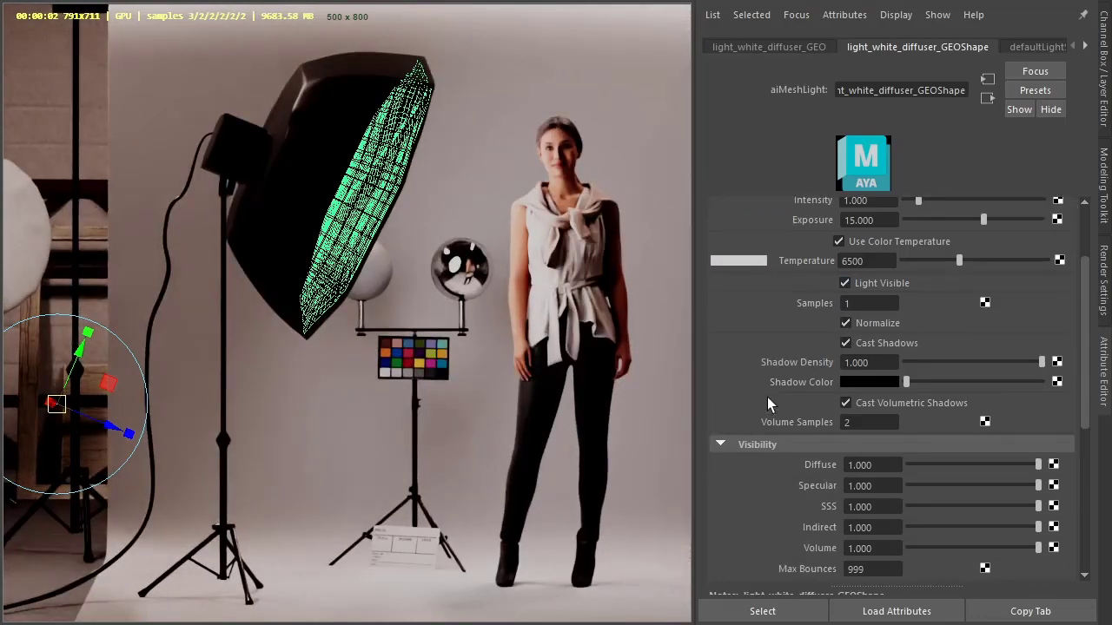
- Test Cast Shadows, Shadow Density and a red Shadow Color, leaving shadows black
{"action": "left_click", "coordinate": [858, 346]}
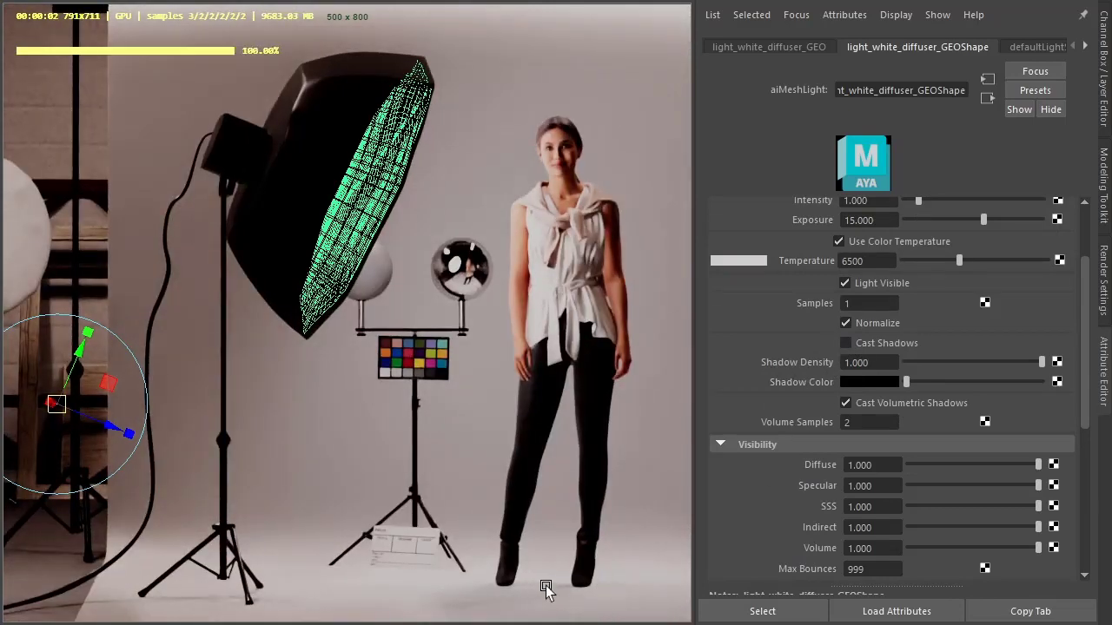
{"action": "left_click", "coordinate": [846, 343]}
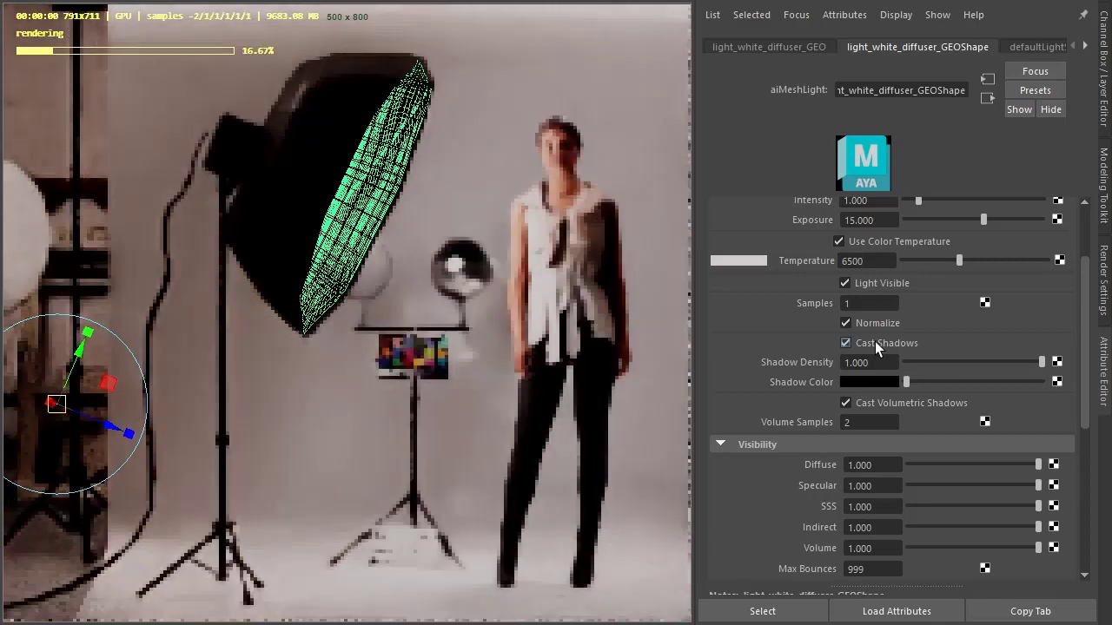
{"action": "mouse_move", "coordinate": [984, 362]}
{"action": "left_mouse_down"}
{"action": "mouse_move", "coordinate": [909, 374]}
{"action": "mouse_move", "coordinate": [1053, 369]}
{"action": "left_mouse_up"}
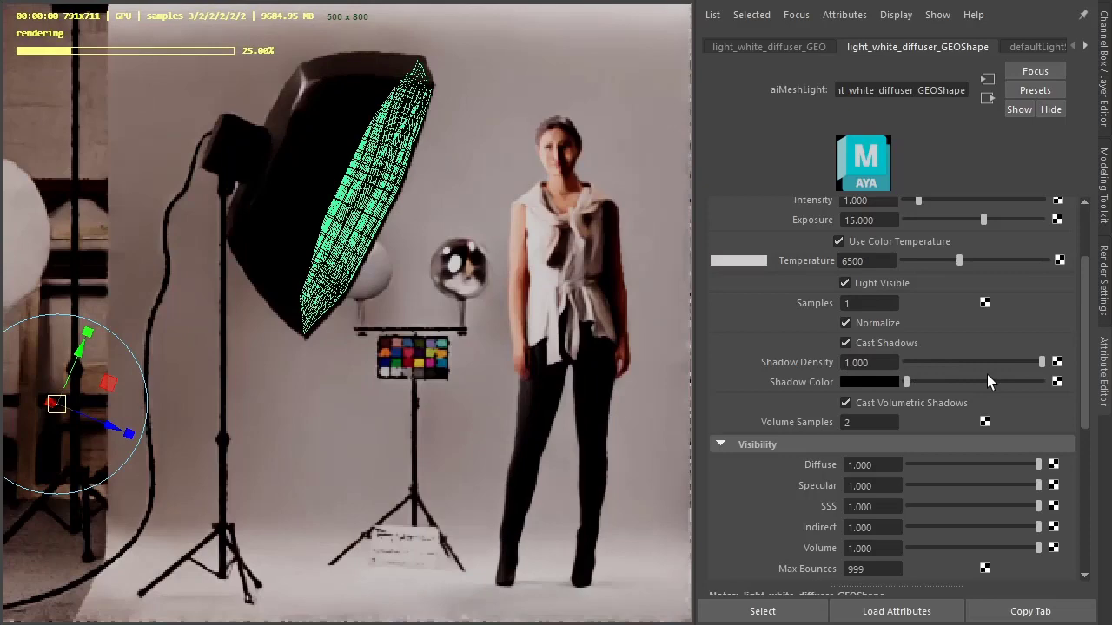
{"action": "left_click", "coordinate": [882, 380]}
{"action": "left_click", "coordinate": [781, 369]}
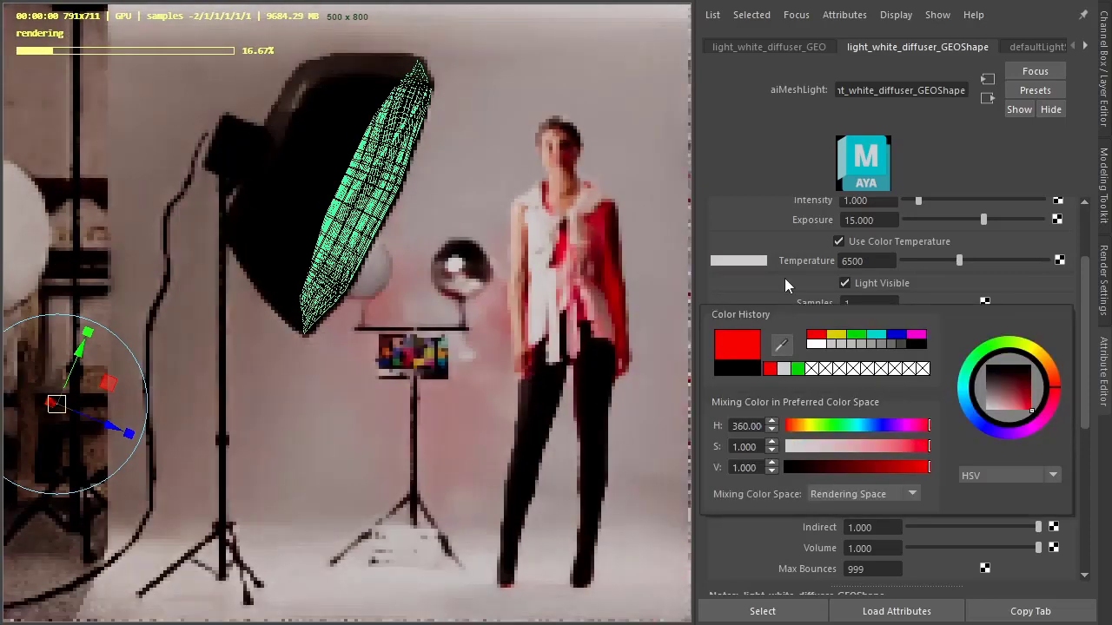
{"action": "left_click_drag", "start_coordinate": [929, 378], "coordinate": [872, 387]}
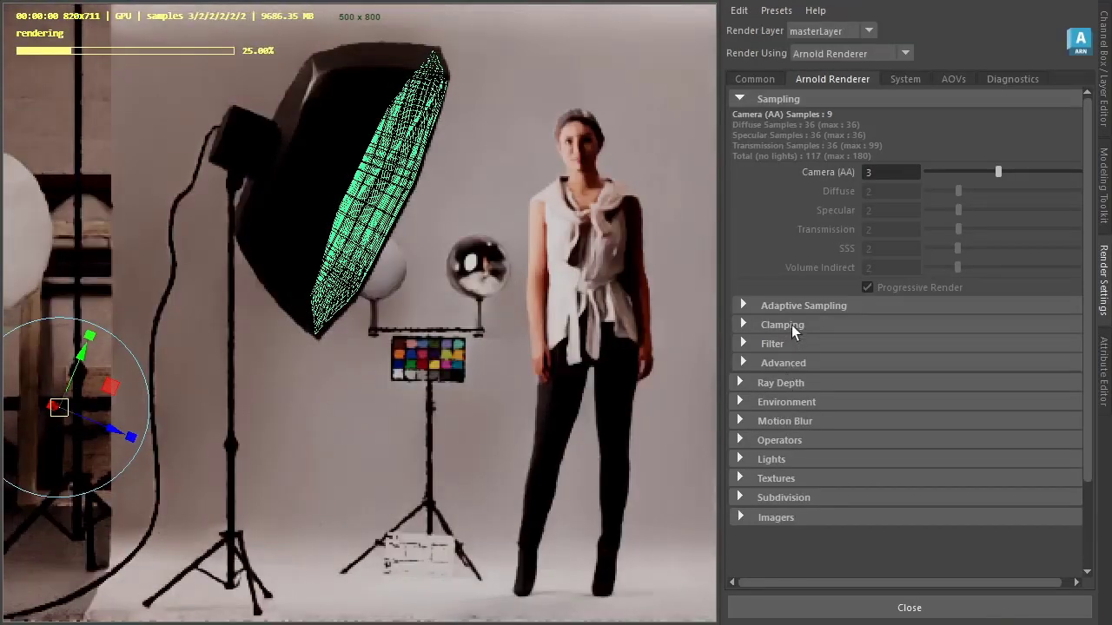
- Add an aiAtmosphereVolume with density 0.1, then reselect the white diffuser light
{"action": "left_click", "coordinate": [793, 400]}
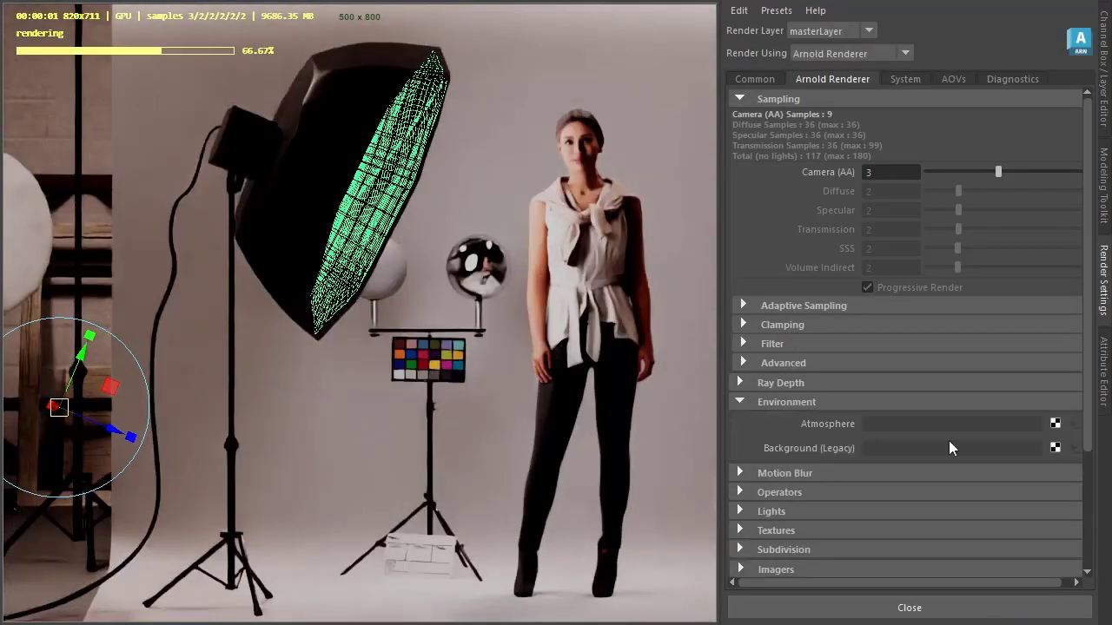
{"action": "left_click", "coordinate": [1051, 424]}
{"action": "left_click", "coordinate": [1021, 440]}
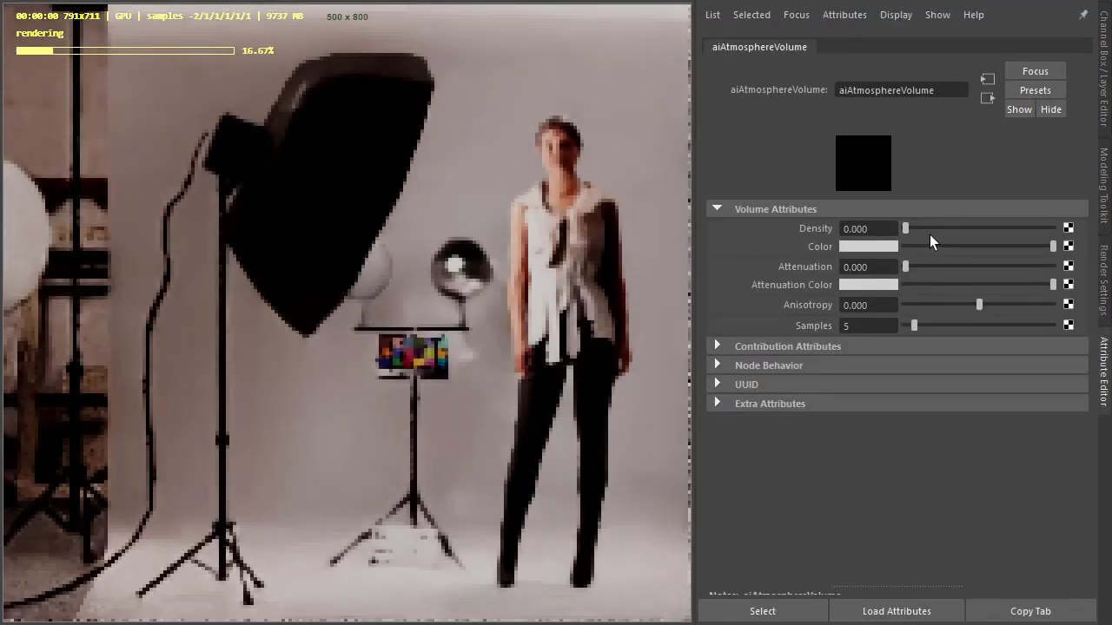
{"action": "double_click", "coordinate": [886, 229]}
{"action": "type", "text": "."}
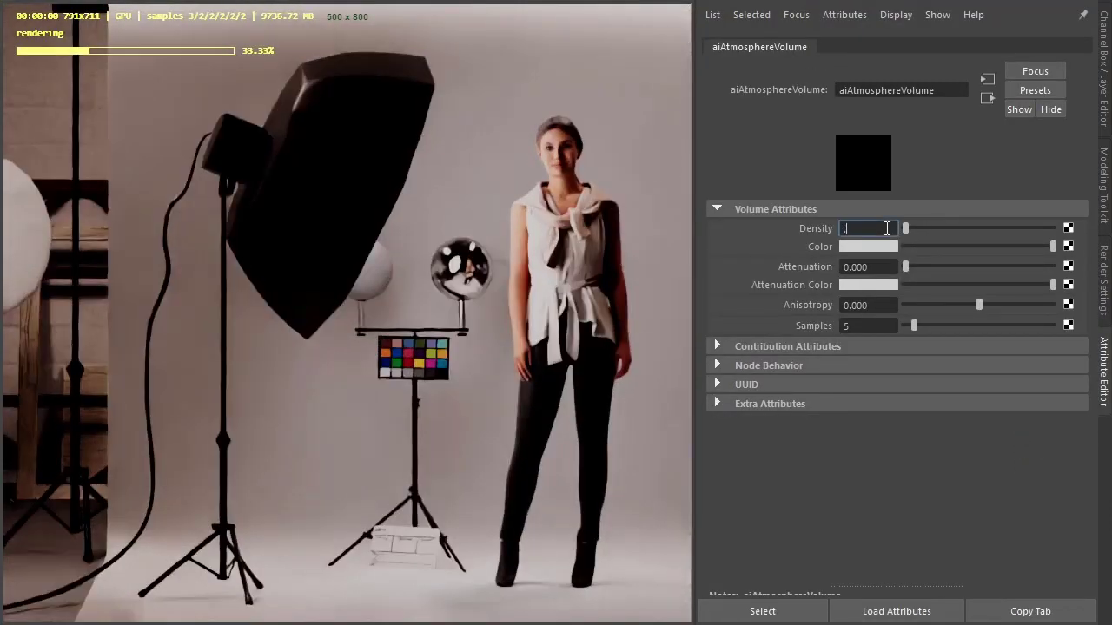
{"action": "type", "text": "1"}
{"action": "key", "text": "Tab"}
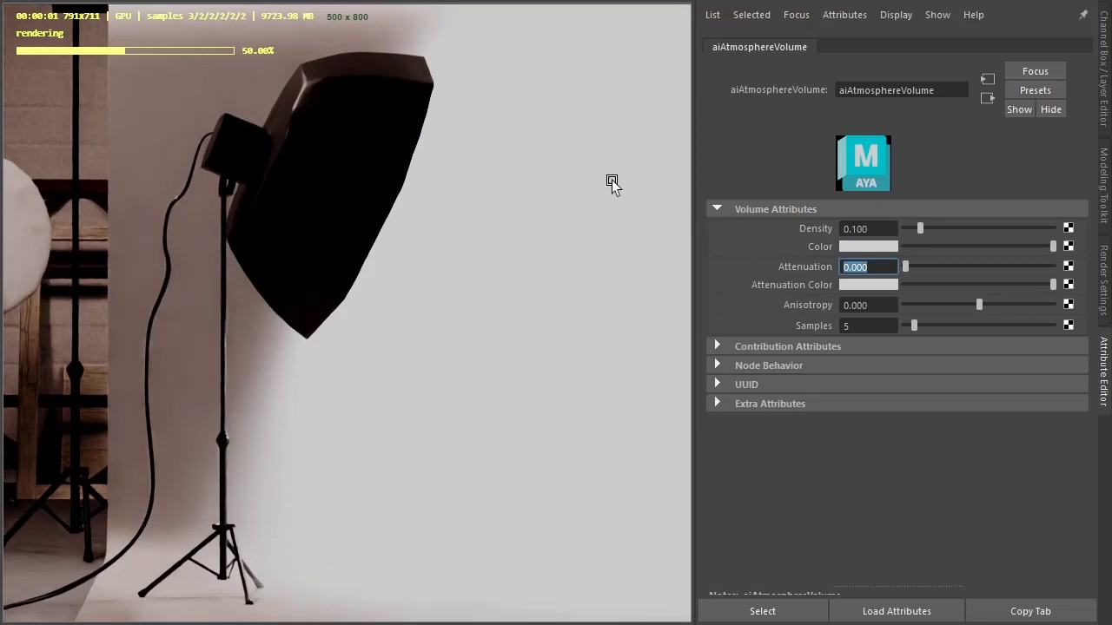
{"action": "left_click", "coordinate": [364, 200]}
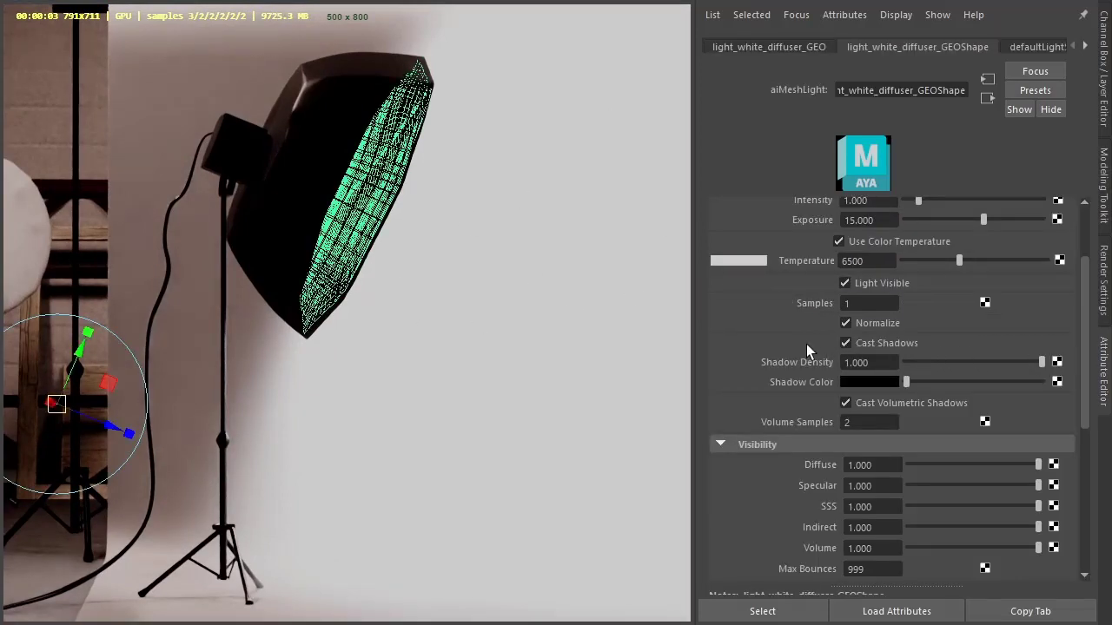
- Drag the diffuser light's Volume visibility to 0, returning Diffuse and Specular to 1
{"action": "scroll", "coordinate": [796, 344], "scroll_direction": "down", "scroll_amount": 3}
{"action": "scroll", "coordinate": [797, 344], "scroll_direction": "down", "scroll_amount": 1}
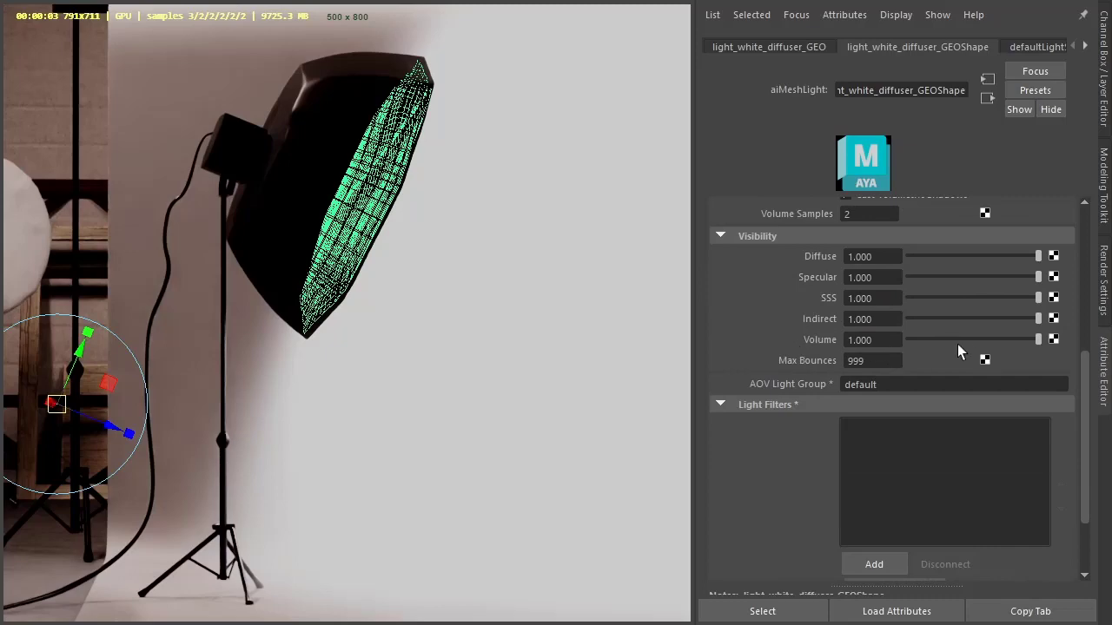
{"action": "left_click_drag", "start_coordinate": [1012, 340], "coordinate": [901, 341]}
{"action": "scroll", "coordinate": [765, 333], "scroll_direction": "up", "scroll_amount": 3}
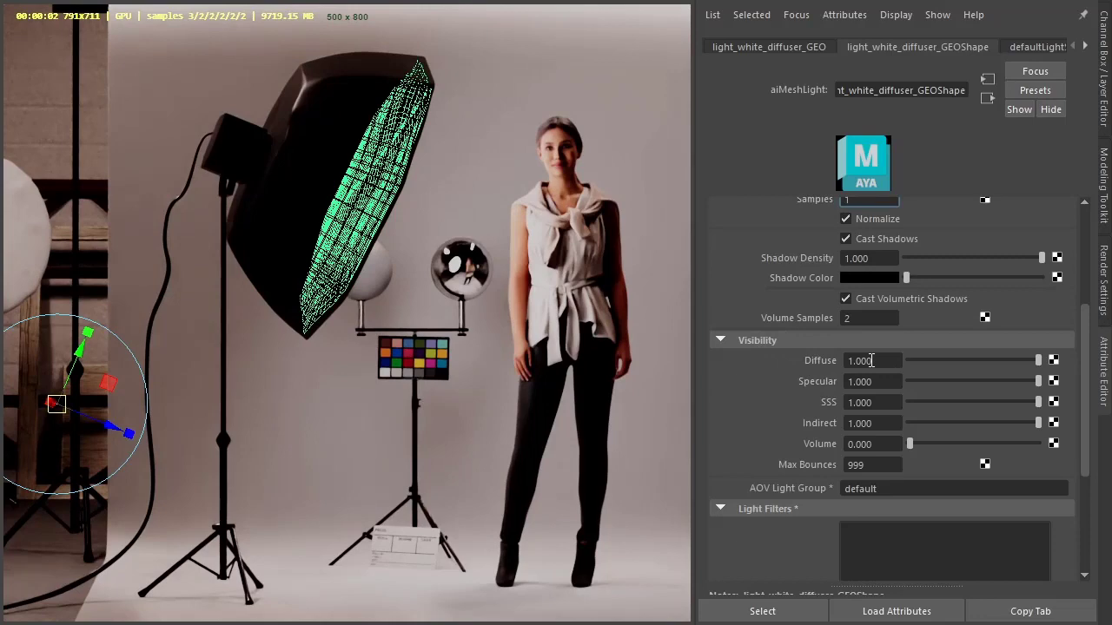
{"action": "left_click_drag", "start_coordinate": [1012, 361], "coordinate": [908, 368]}
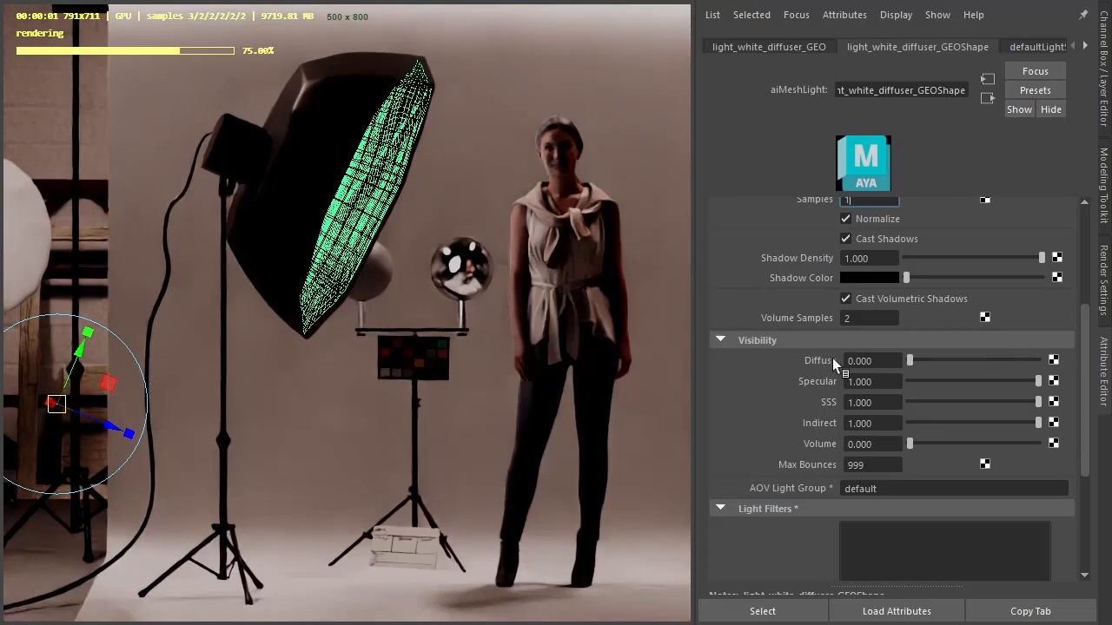
{"action": "left_click_drag", "start_coordinate": [910, 360], "coordinate": [999, 360]}
{"action": "mouse_move", "coordinate": [1074, 369]}
{"action": "left_mouse_down"}
{"action": "mouse_move", "coordinate": [860, 388]}
{"action": "mouse_move", "coordinate": [1043, 381]}
{"action": "left_mouse_up"}
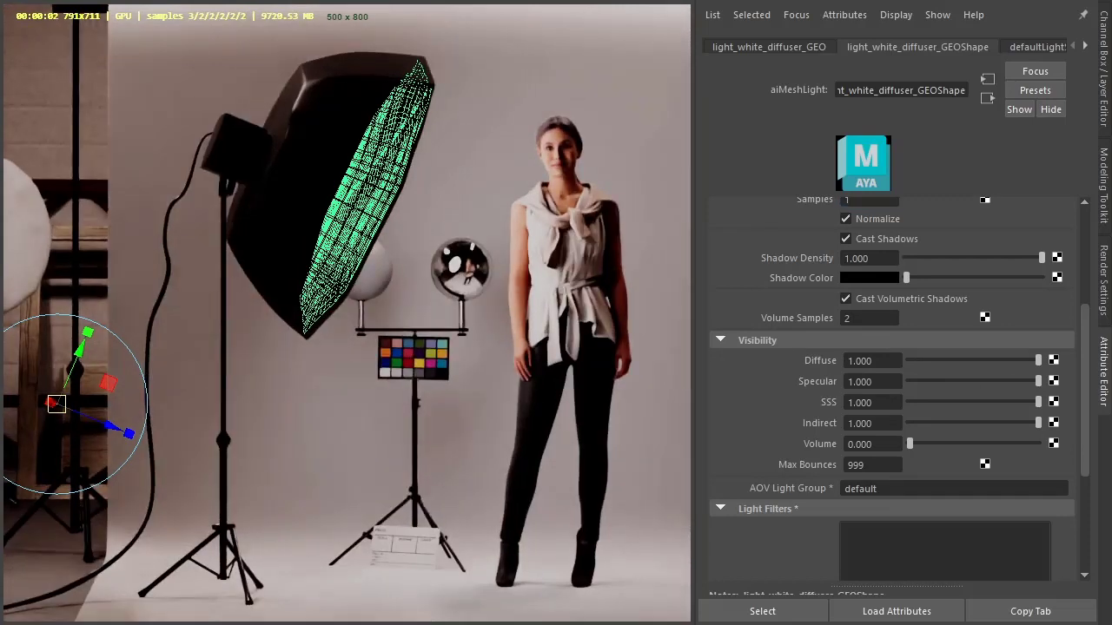
{"action": "scroll", "coordinate": [730, 382], "scroll_direction": "down", "scroll_amount": 5}
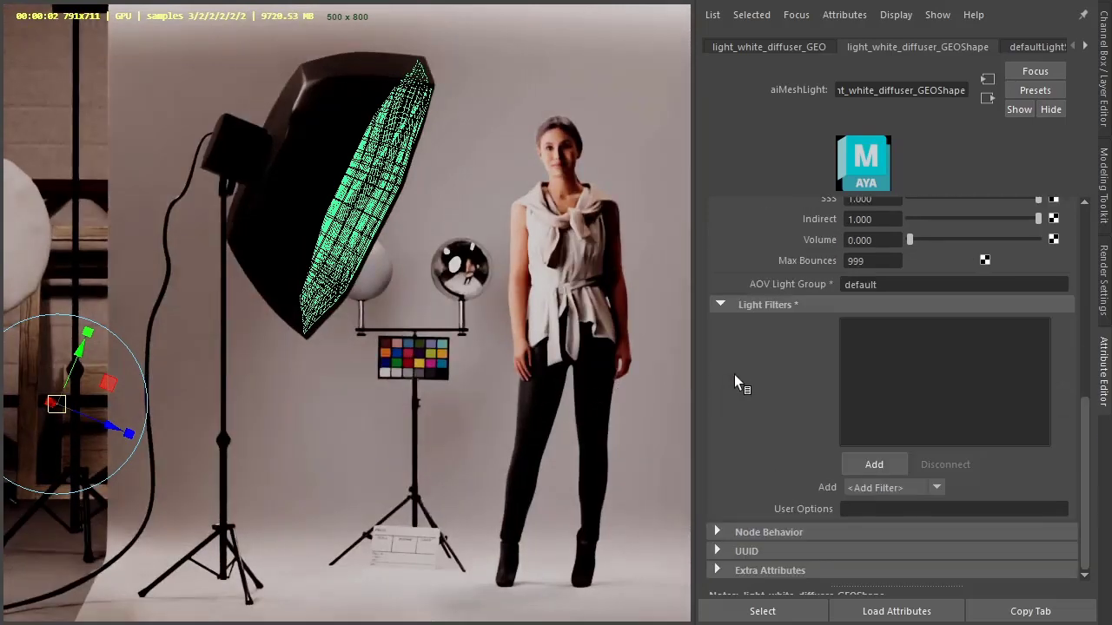
- Add a Light Blocker to the diffuser light, move it and raise density to 1
{"action": "left_click", "coordinate": [874, 465]}
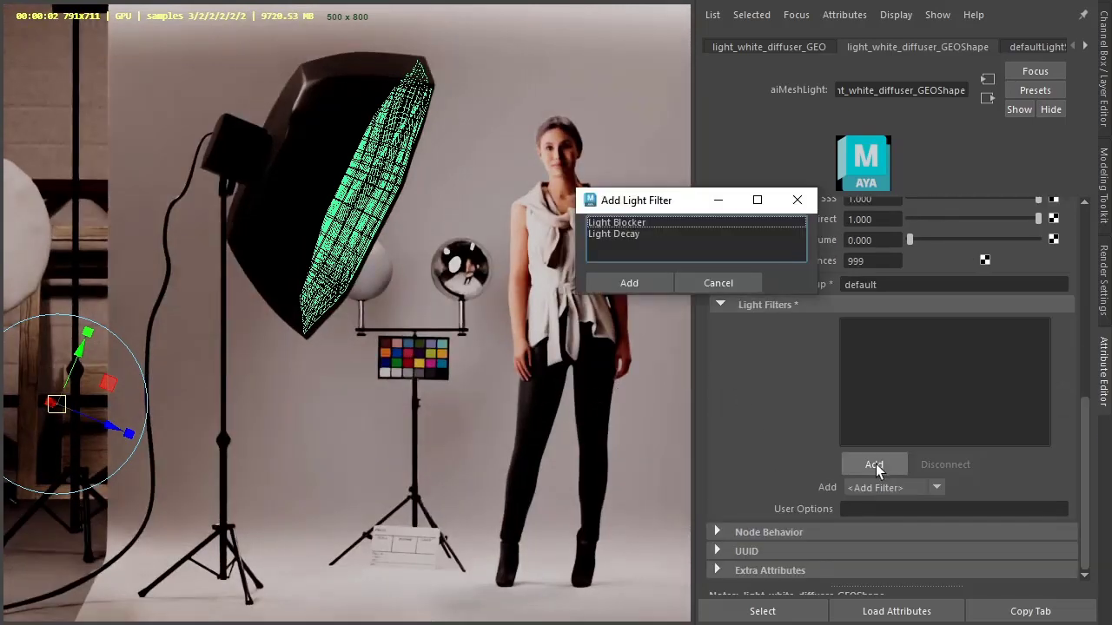
{"action": "double_click", "coordinate": [640, 224]}
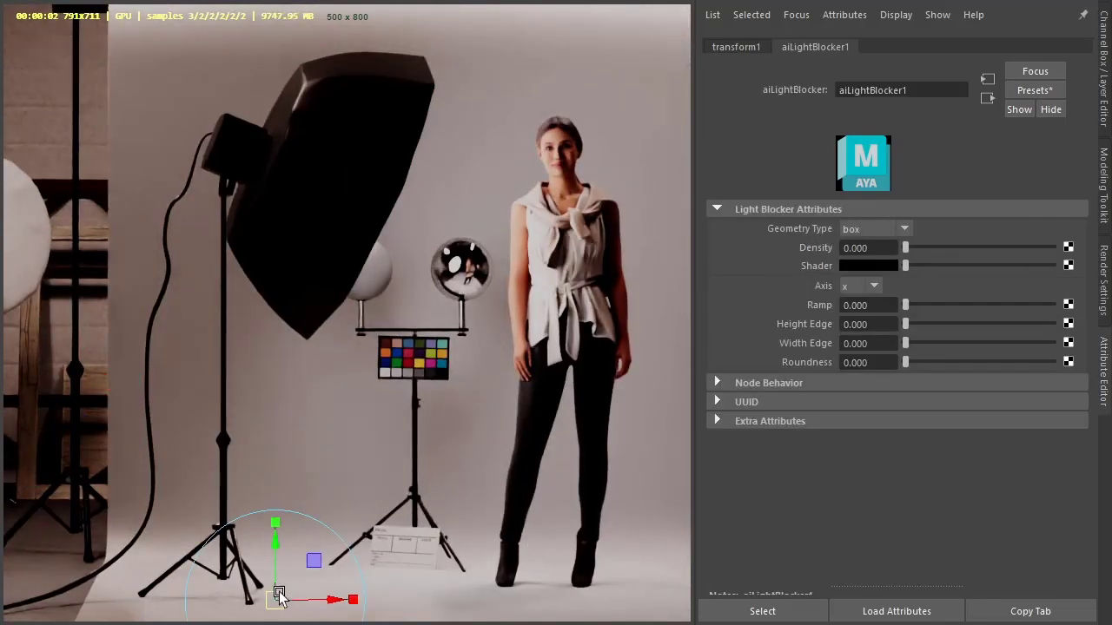
{"action": "mouse_move", "coordinate": [278, 594]}
{"action": "left_mouse_down"}
{"action": "mouse_move", "coordinate": [455, 271]}
{"action": "mouse_move", "coordinate": [434, 274]}
{"action": "left_mouse_up"}
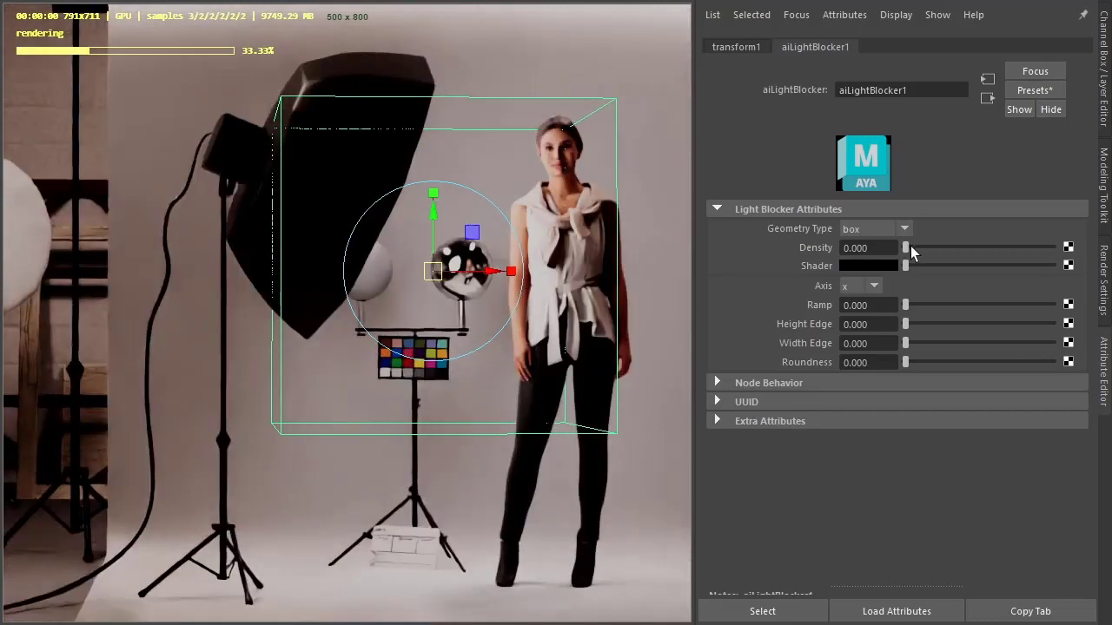
{"action": "left_click_drag", "start_coordinate": [910, 247], "coordinate": [1057, 248]}
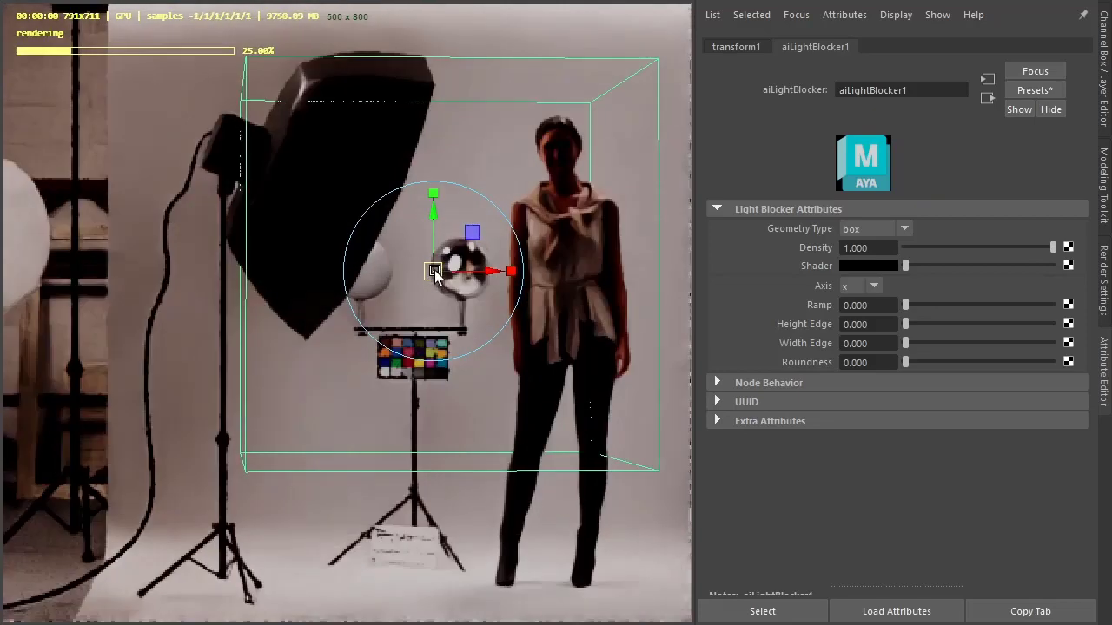
{"action": "mouse_move", "coordinate": [436, 272]}
{"action": "left_mouse_down"}
{"action": "mouse_move", "coordinate": [375, 483]}
{"action": "mouse_move", "coordinate": [441, 478]}
{"action": "mouse_move", "coordinate": [474, 503]}
{"action": "mouse_move", "coordinate": [390, 496]}
{"action": "mouse_move", "coordinate": [370, 428]}
{"action": "mouse_move", "coordinate": [394, 289]}
{"action": "left_mouse_up"}
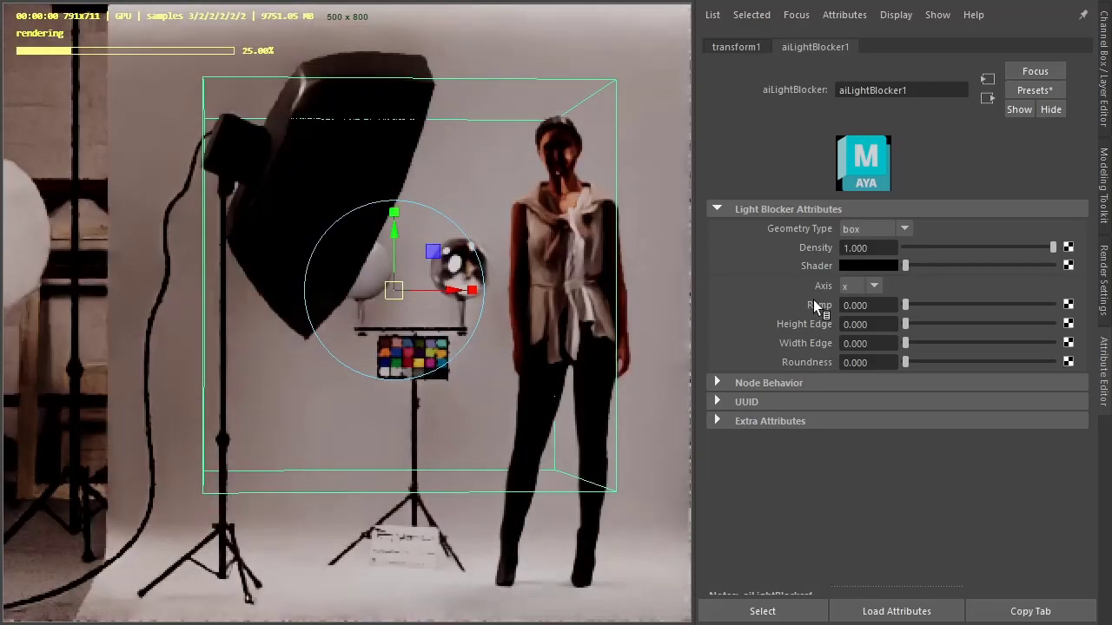
- Switch the blocker's geometry type to plane, reposition it, and reselect the diffuser light
{"action": "left_click", "coordinate": [850, 230]}
{"action": "left_click", "coordinate": [855, 281]}
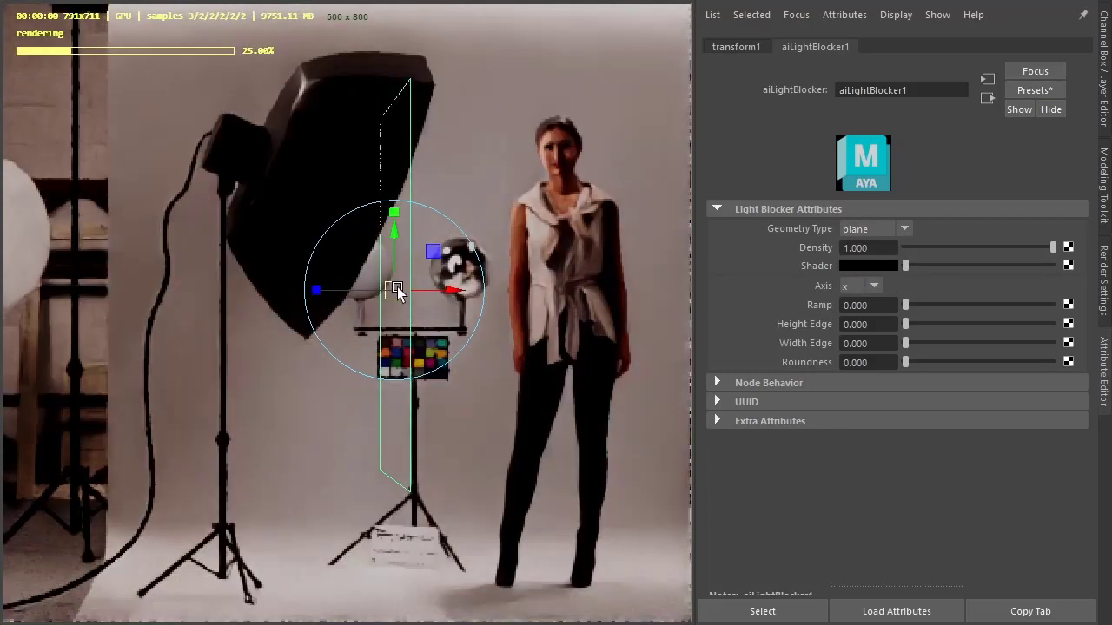
{"action": "left_click_drag", "start_coordinate": [394, 285], "coordinate": [418, 416]}
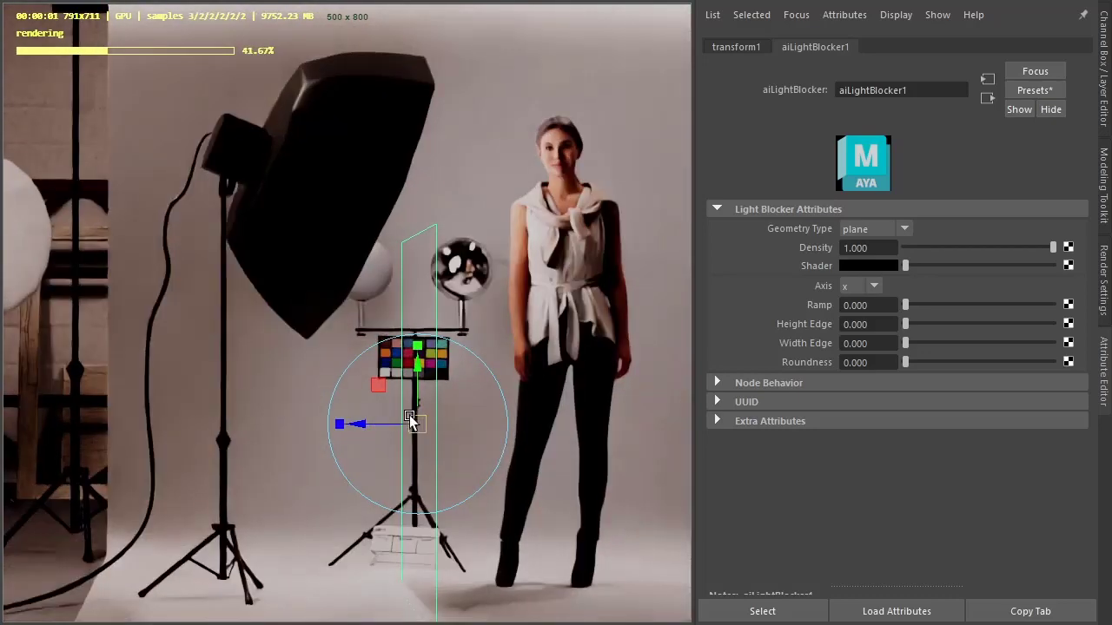
{"action": "left_click", "coordinate": [443, 406]}
{"action": "left_click", "coordinate": [365, 200]}
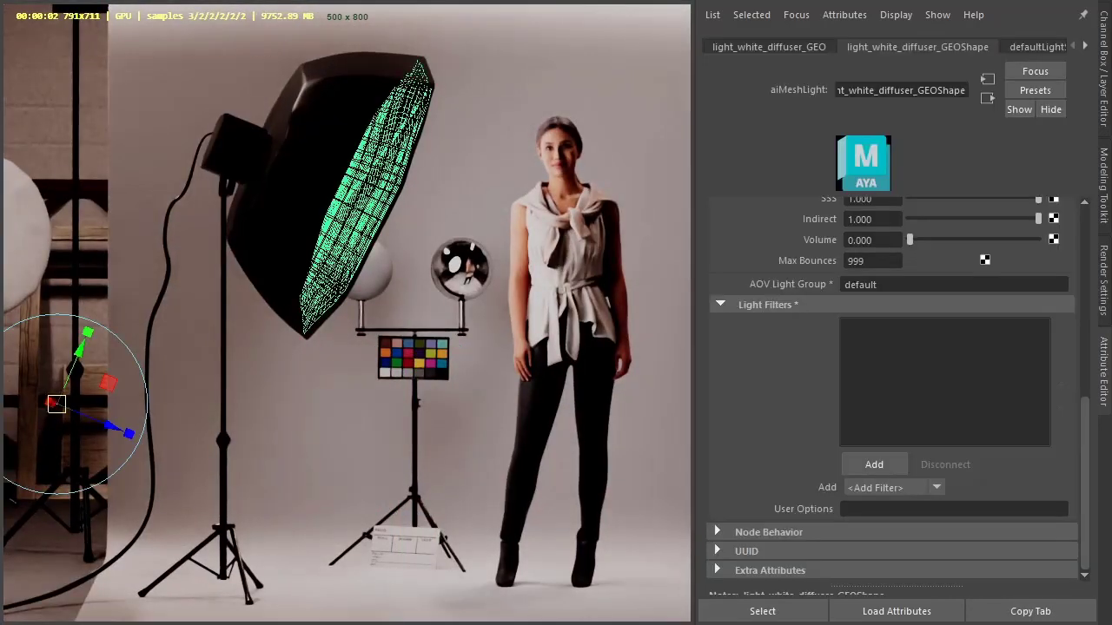
- Add a Light Decay filter to the white diffuser light
{"action": "left_click", "coordinate": [876, 461]}
{"action": "double_click", "coordinate": [626, 237]}
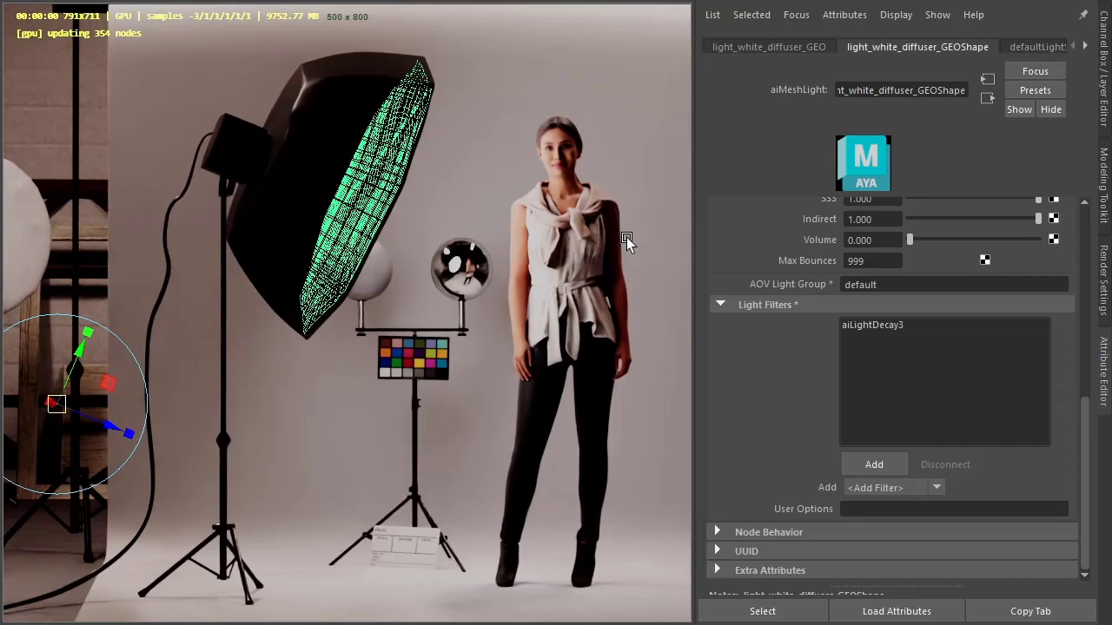
{"action": "left_click", "coordinate": [869, 325]}
{"action": "double_click", "coordinate": [869, 326]}
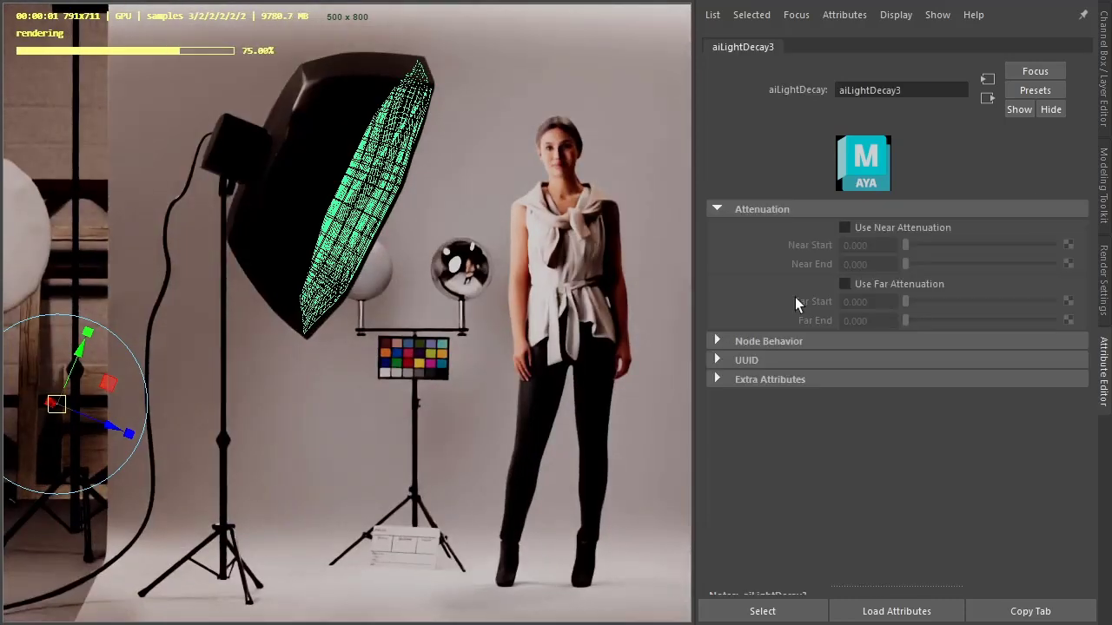
- Test Use Far Attenuation with Far End values from 0.03 upward, then disable it
{"action": "left_click", "coordinate": [842, 286]}
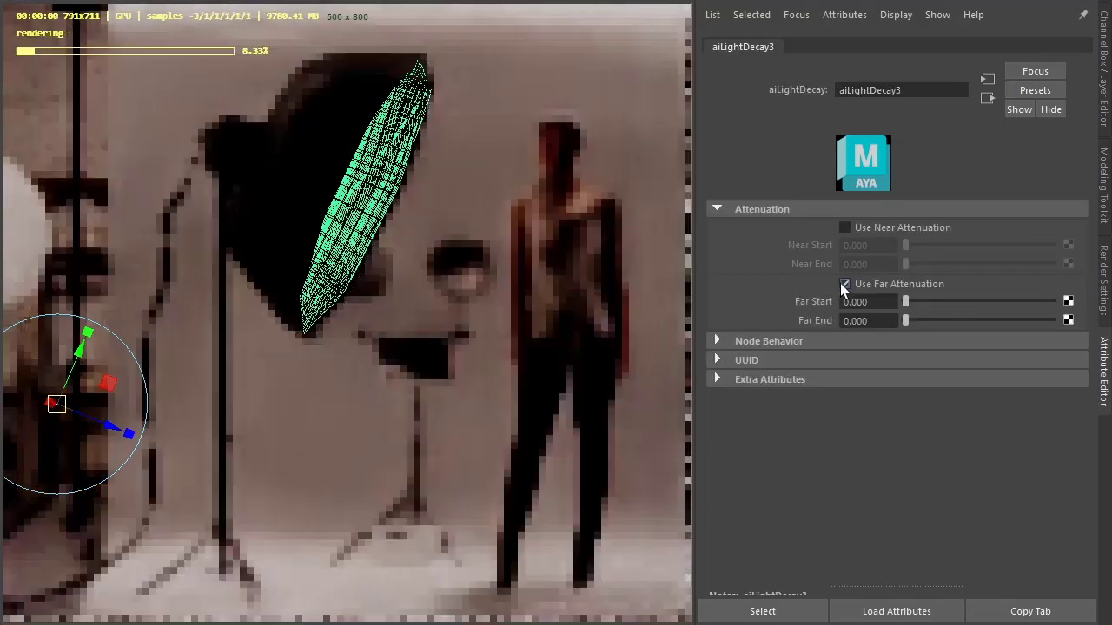
{"action": "double_click", "coordinate": [860, 320]}
{"action": "type", "text": "0.03"}
{"action": "key", "text": "Return"}
{"action": "left_click_drag", "start_coordinate": [867, 323], "coordinate": [963, 320], "text": "ctrl"}
{"action": "left_click_drag", "start_coordinate": [995, 320], "coordinate": [877, 322]}
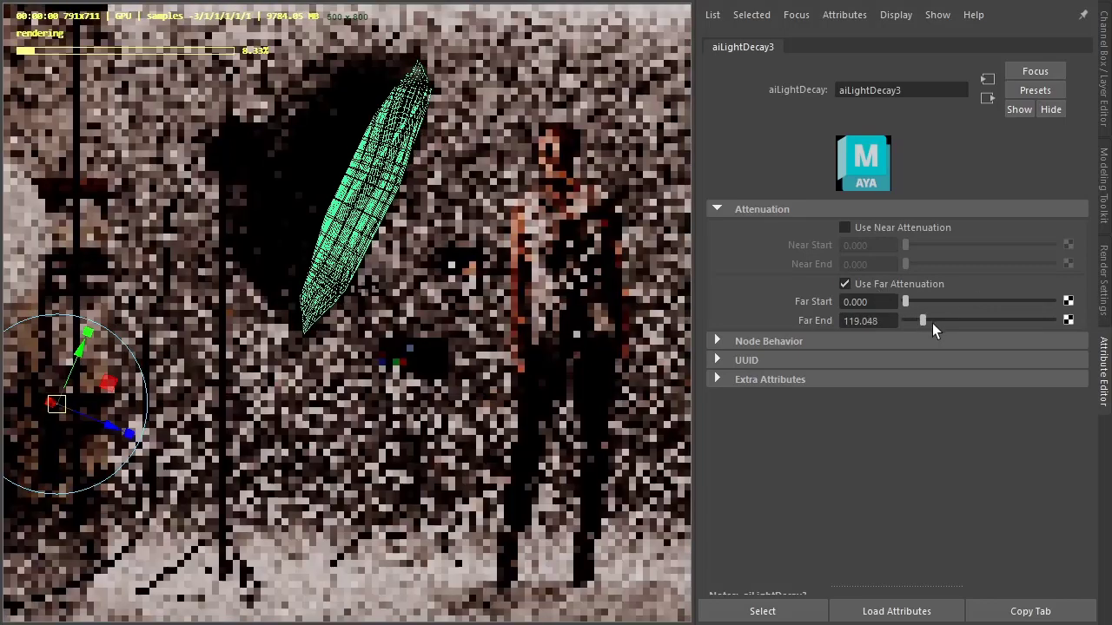
{"action": "left_click_drag", "start_coordinate": [877, 323], "coordinate": [932, 323]}
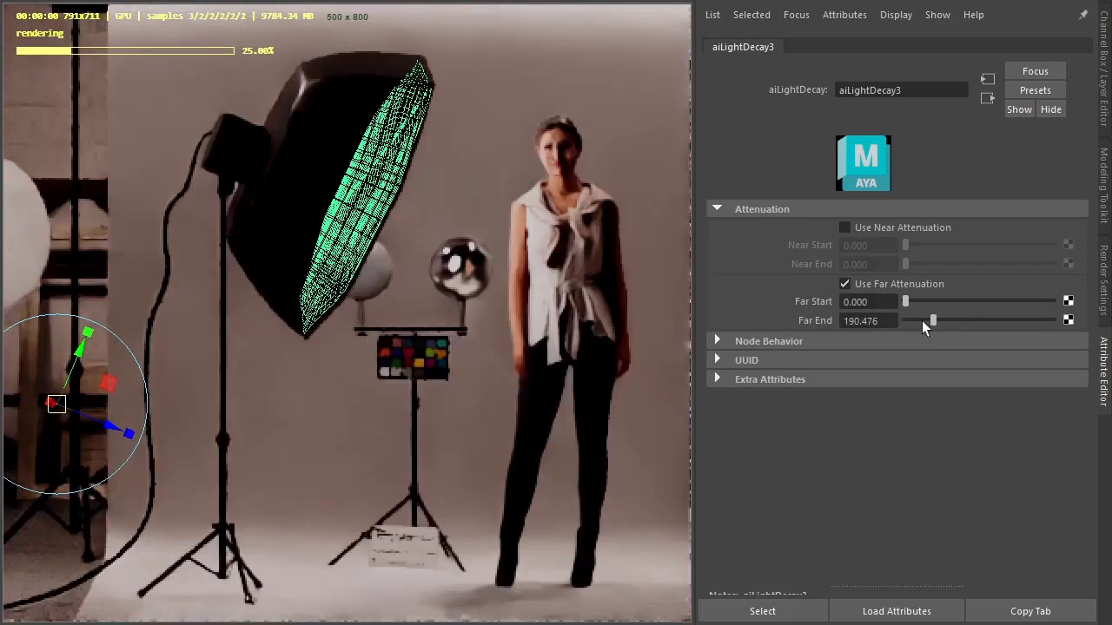
{"action": "left_click", "coordinate": [848, 287]}
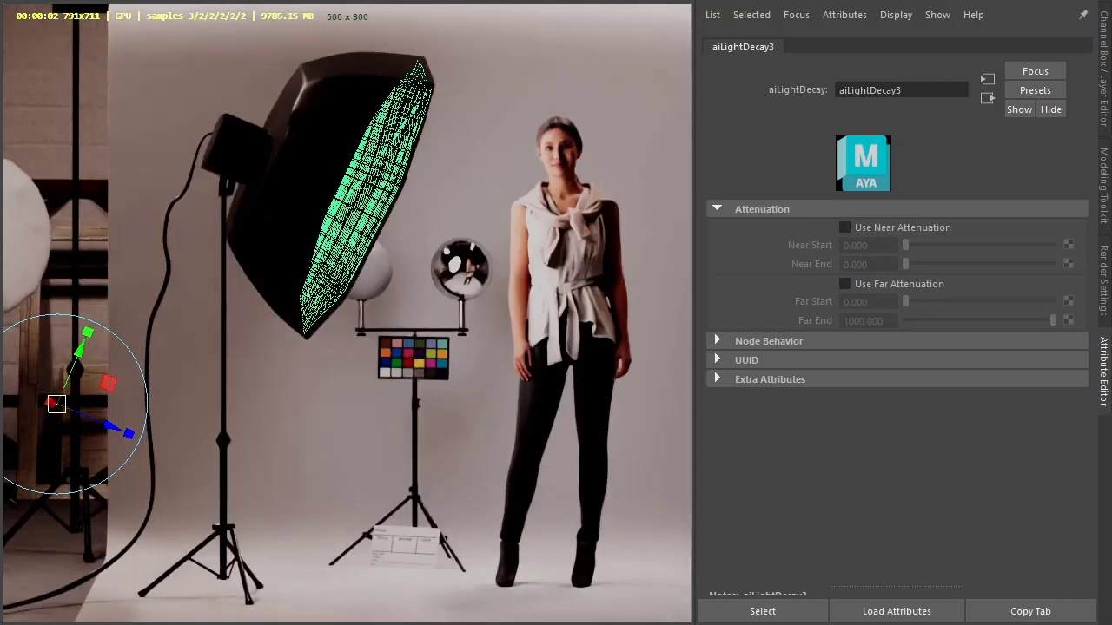
- Return to the light's settings and start retyping its light group name as 'um'
{"action": "key", "text": "ctrl+a"}
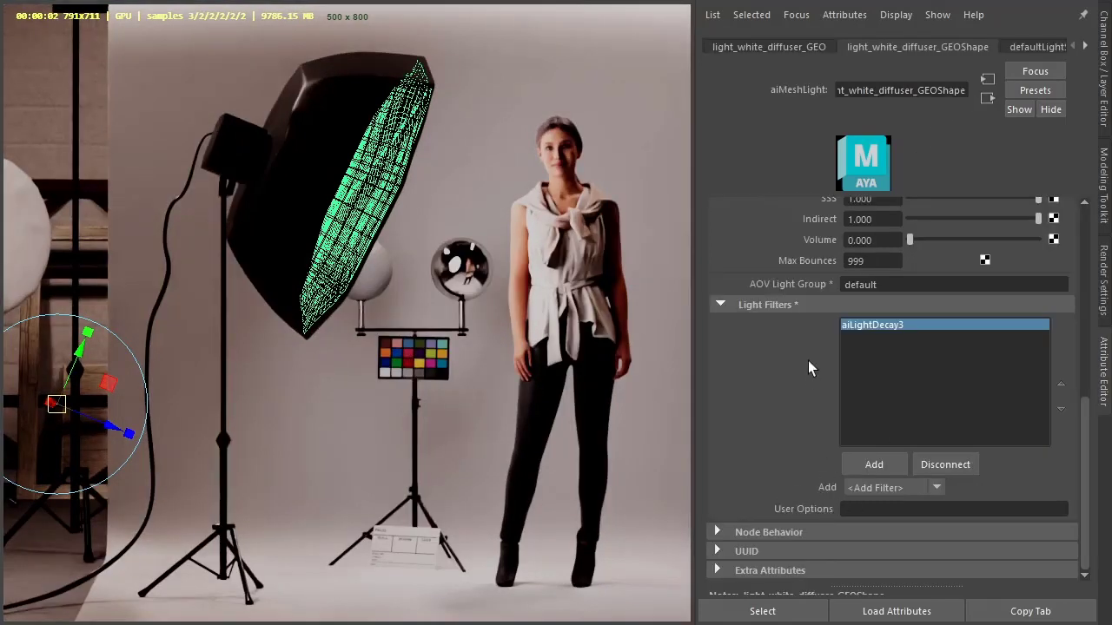
{"action": "double_click", "coordinate": [886, 284]}
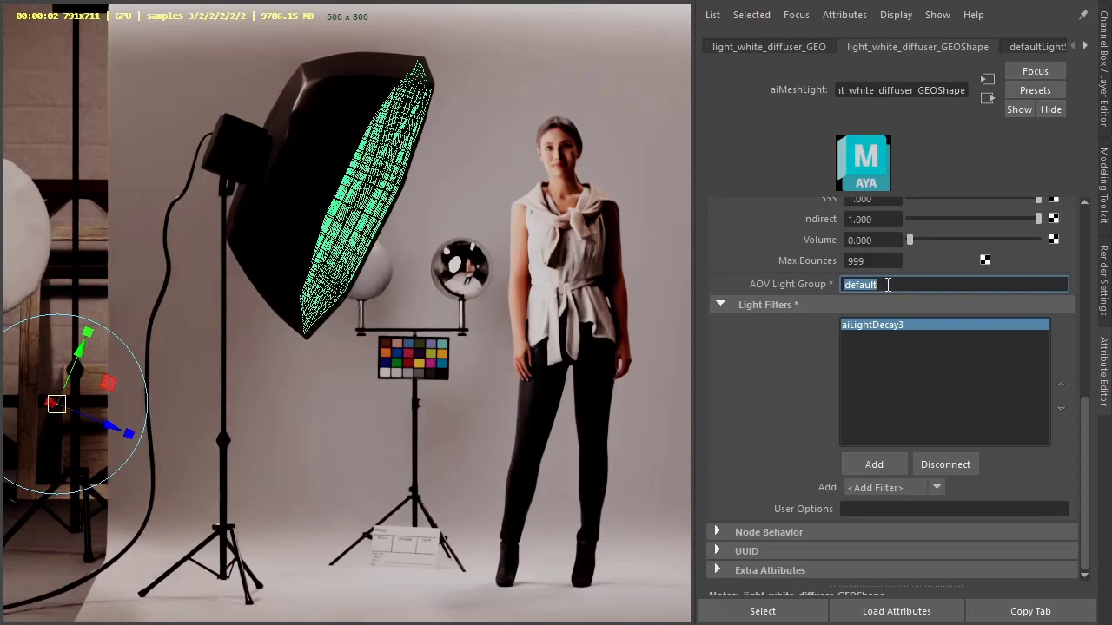
{"action": "type", "text": "um"}
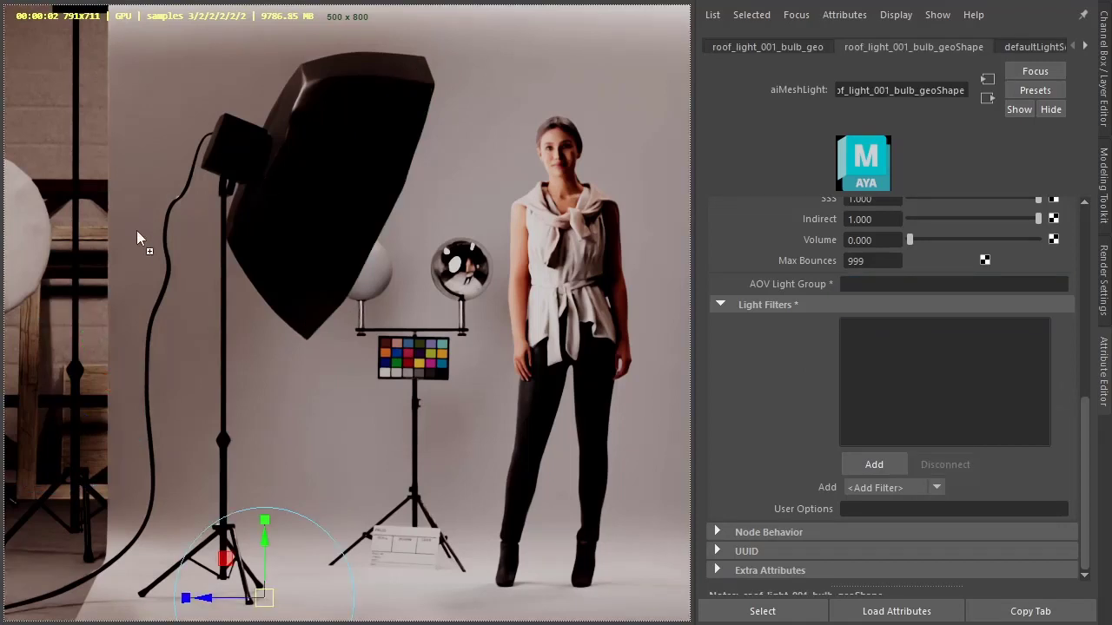
- Frame the small softbox and convert its white diffuser panel into a mesh light
{"action": "left_click_drag", "start_coordinate": [574, 242], "coordinate": [508, 211], "text": "alt"}
{"action": "left_click", "coordinate": [562, 399]}
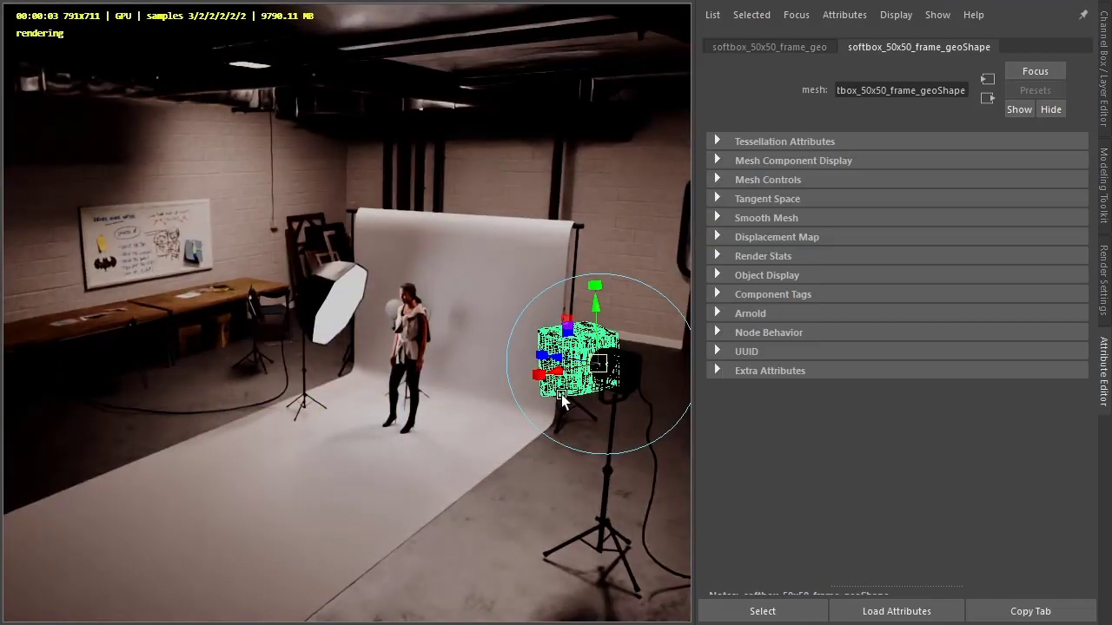
{"action": "key", "text": "f"}
{"action": "mouse_move", "coordinate": [596, 402]}
{"action": "left_mouse_down", "text": "alt"}
{"action": "mouse_move", "coordinate": [474, 360]}
{"action": "mouse_move", "coordinate": [596, 348]}
{"action": "mouse_move", "coordinate": [235, 286]}
{"action": "left_mouse_up", "text": "alt"}
{"action": "key", "text": "ctrl+z"}
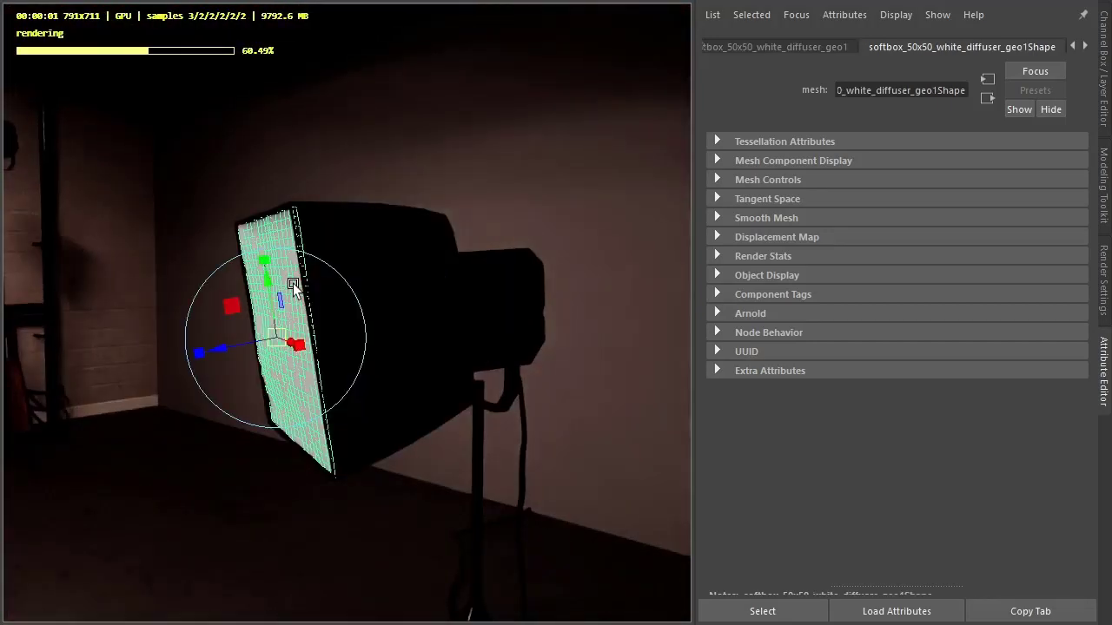
{"action": "key", "text": "Tab"}
{"action": "type", "text": "mesh"}
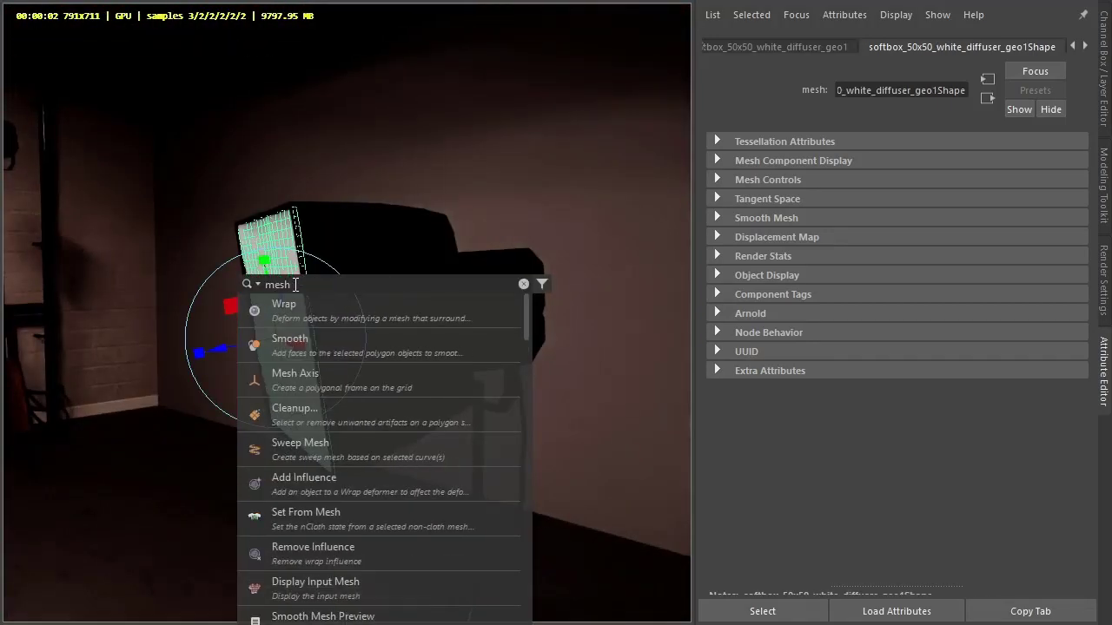
{"action": "type", "text": " li"}
{"action": "left_click", "coordinate": [335, 306]}
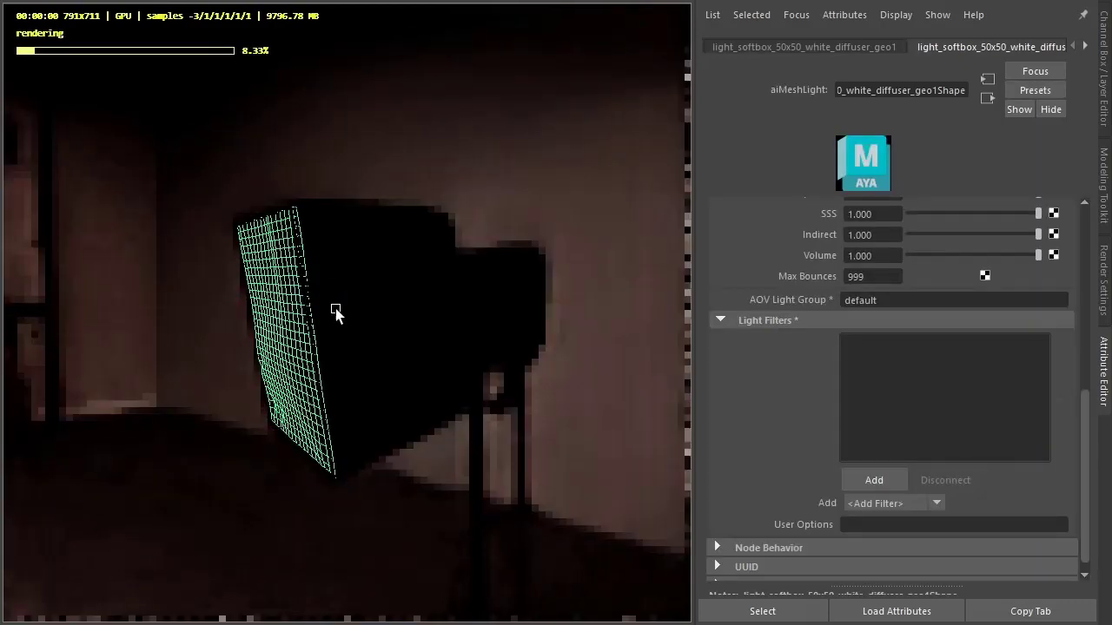
- Name the new mesh light's light group 'softbox'
{"action": "left_click", "coordinate": [880, 299]}
{"action": "double_click", "coordinate": [886, 300]}
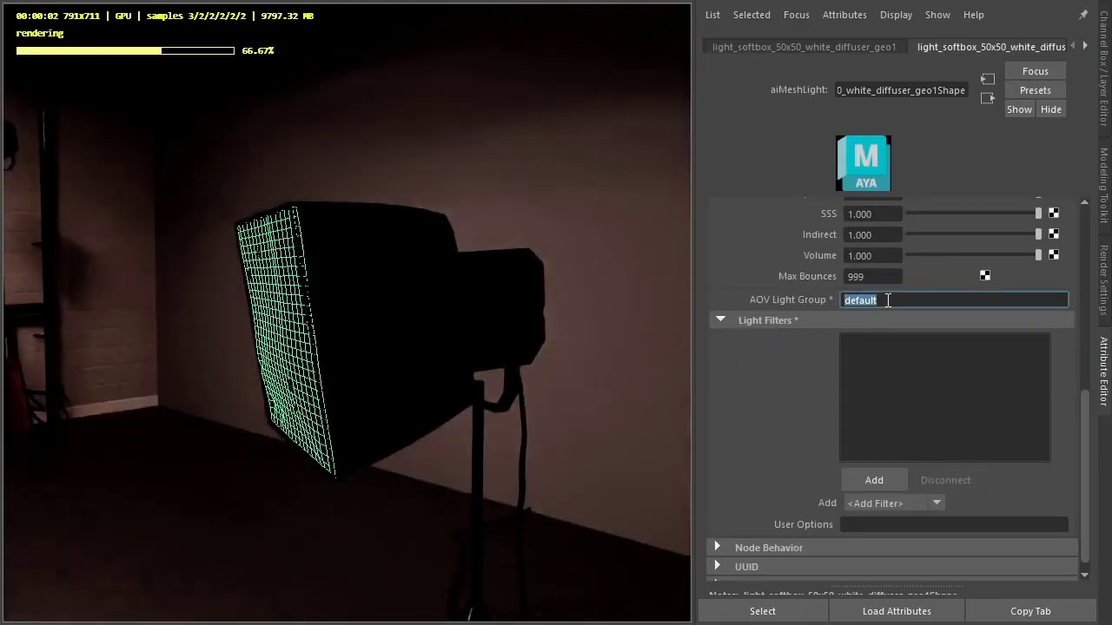
{"action": "type", "text": "softbox"}
{"action": "key", "text": "Return"}
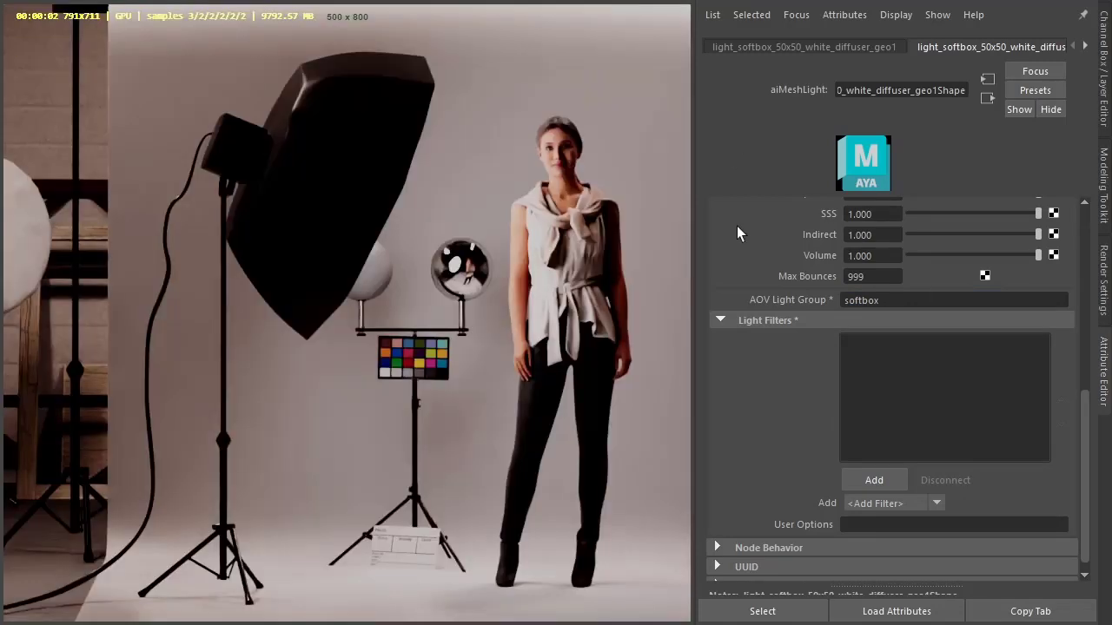
- Set the softbox mesh light's exposure to 14
{"action": "scroll", "coordinate": [763, 423], "scroll_direction": "up", "scroll_amount": 10}
{"action": "scroll", "coordinate": [764, 423], "scroll_direction": "up", "scroll_amount": 1}
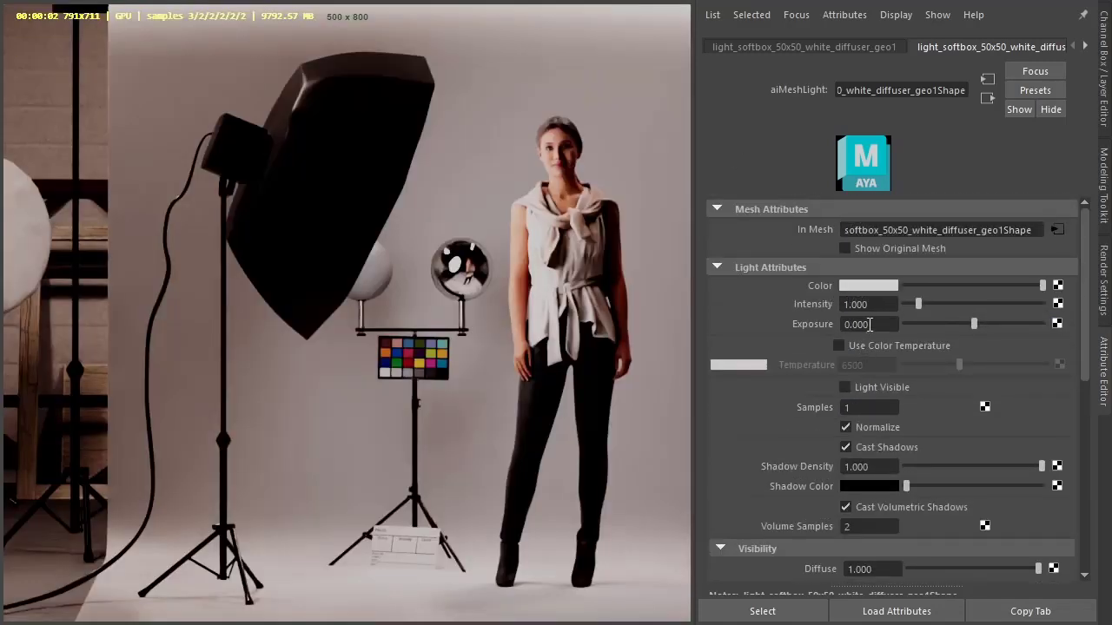
{"action": "double_click", "coordinate": [870, 325]}
{"action": "type", "text": "14"}
{"action": "key", "text": "Tab"}
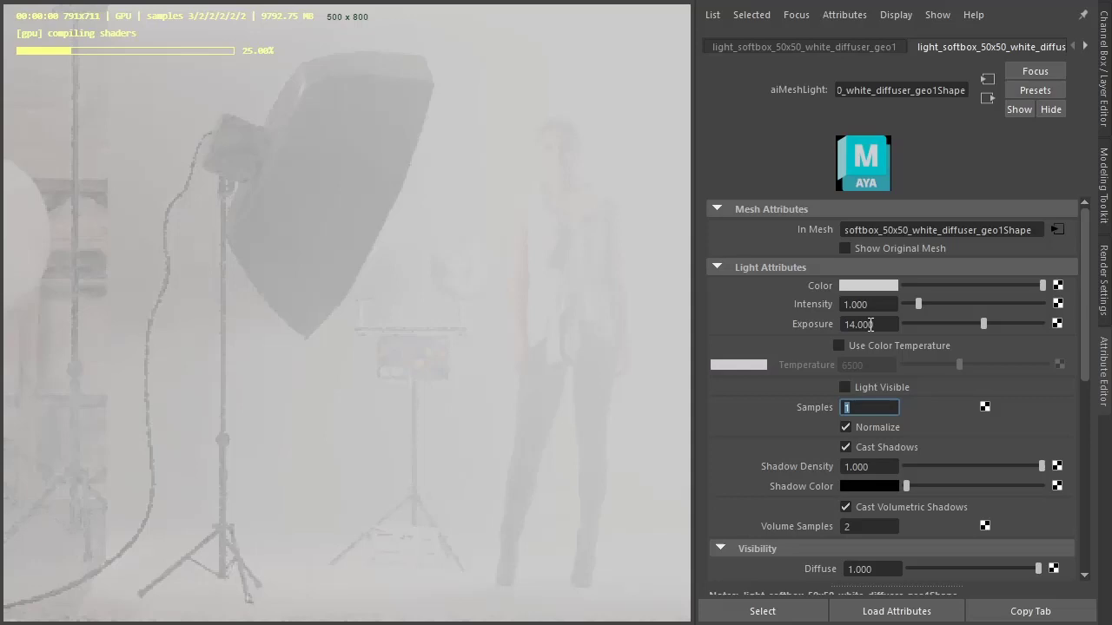
- Set the light's Volume visibility contribution to 0
{"action": "scroll", "coordinate": [793, 326], "scroll_direction": "down", "scroll_amount": 4}
{"action": "scroll", "coordinate": [793, 326], "scroll_direction": "down", "scroll_amount": 1}
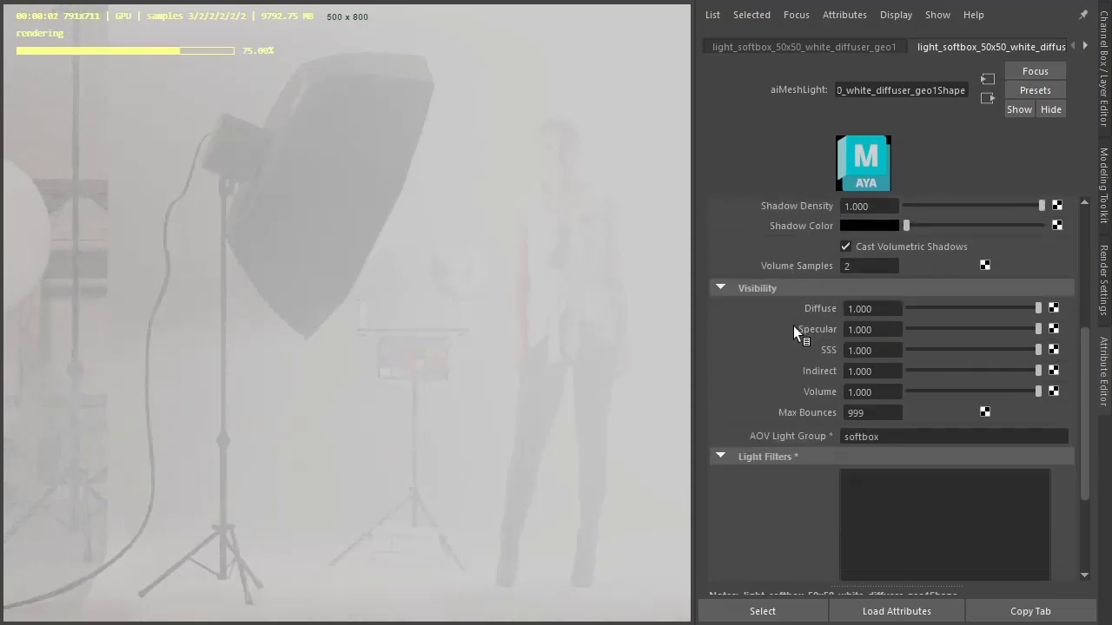
{"action": "double_click", "coordinate": [873, 392]}
{"action": "type", "text": "0"}
{"action": "key", "text": "Return"}
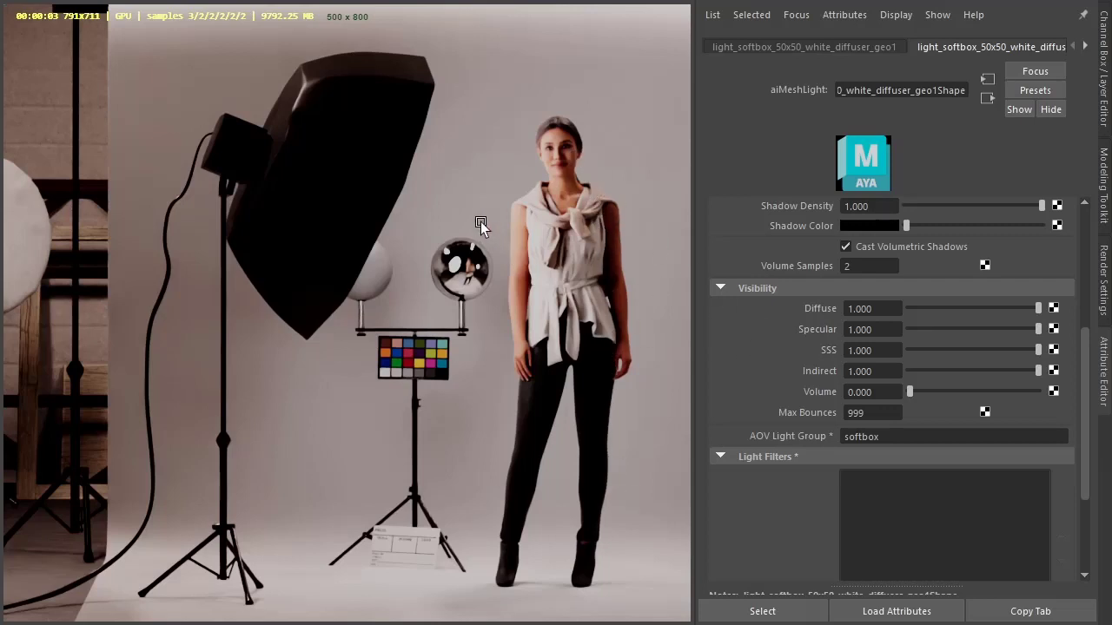
- Open the Arnold RenderView from the hotbox and maximise it to full screen
{"action": "left_click", "coordinate": [490, 188]}
{"action": "key", "text": "space"}
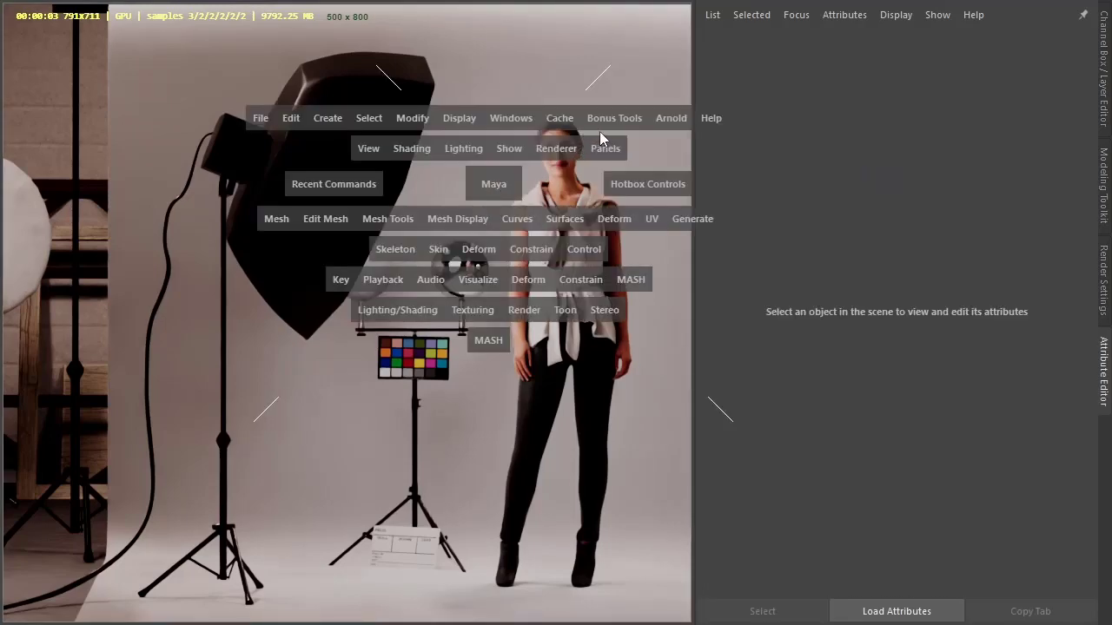
{"action": "left_click", "coordinate": [671, 118]}
{"action": "left_click", "coordinate": [707, 170]}
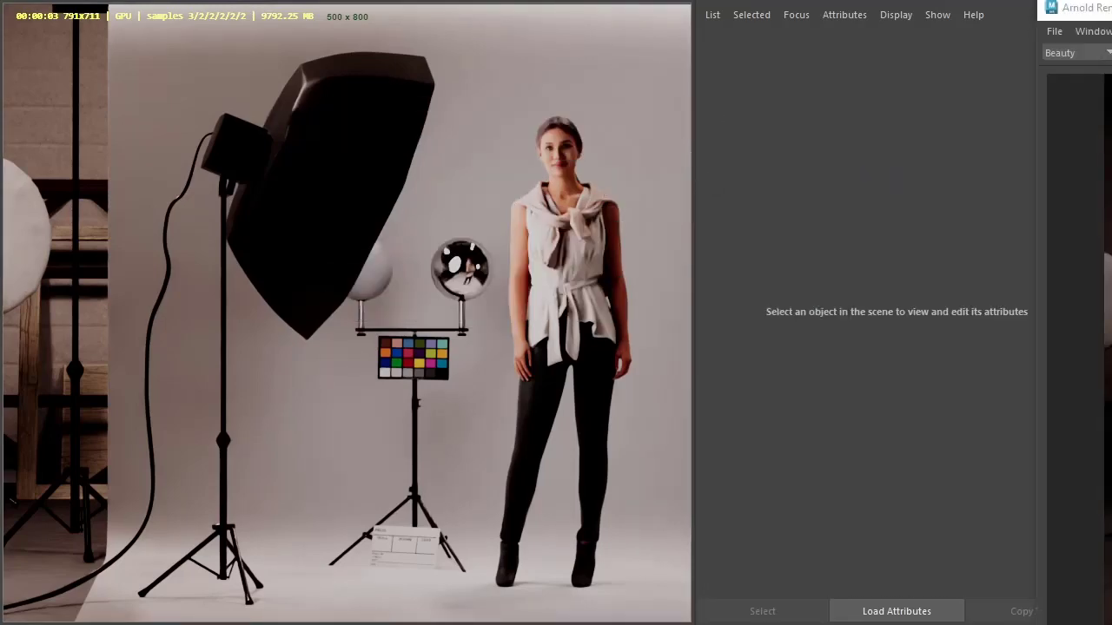
{"action": "key", "text": "alt+space"}
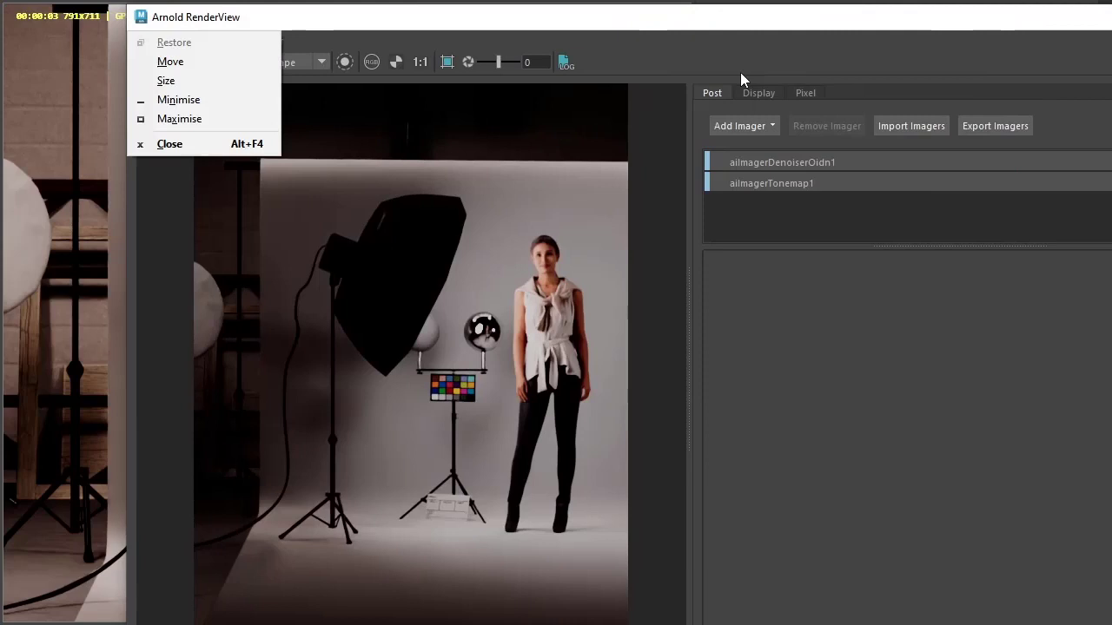
{"action": "key", "text": "x"}
- Add a Light Mixer imager and re-render so it lists the softbox and umbrella groups
{"action": "left_click", "coordinate": [642, 114]}
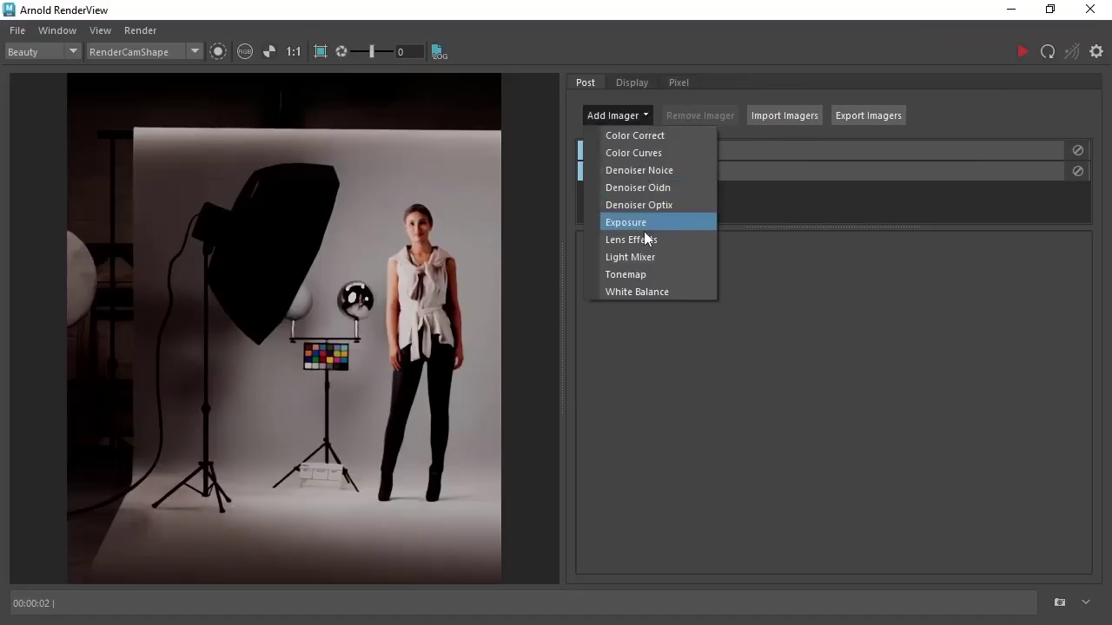
{"action": "left_click", "coordinate": [645, 257]}
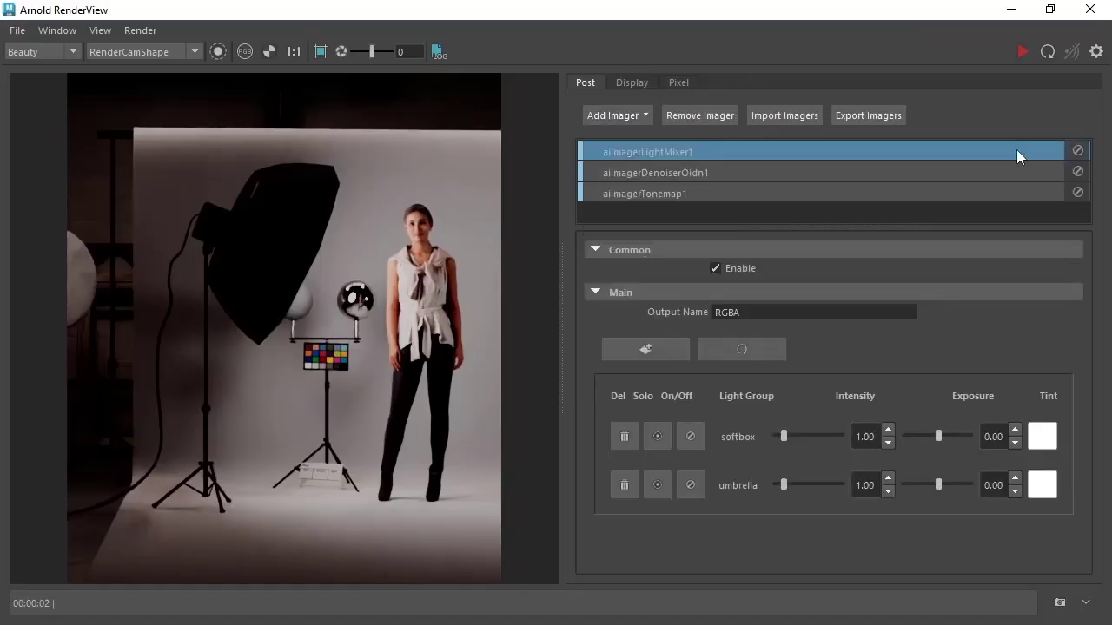
{"action": "left_click", "coordinate": [1023, 51]}
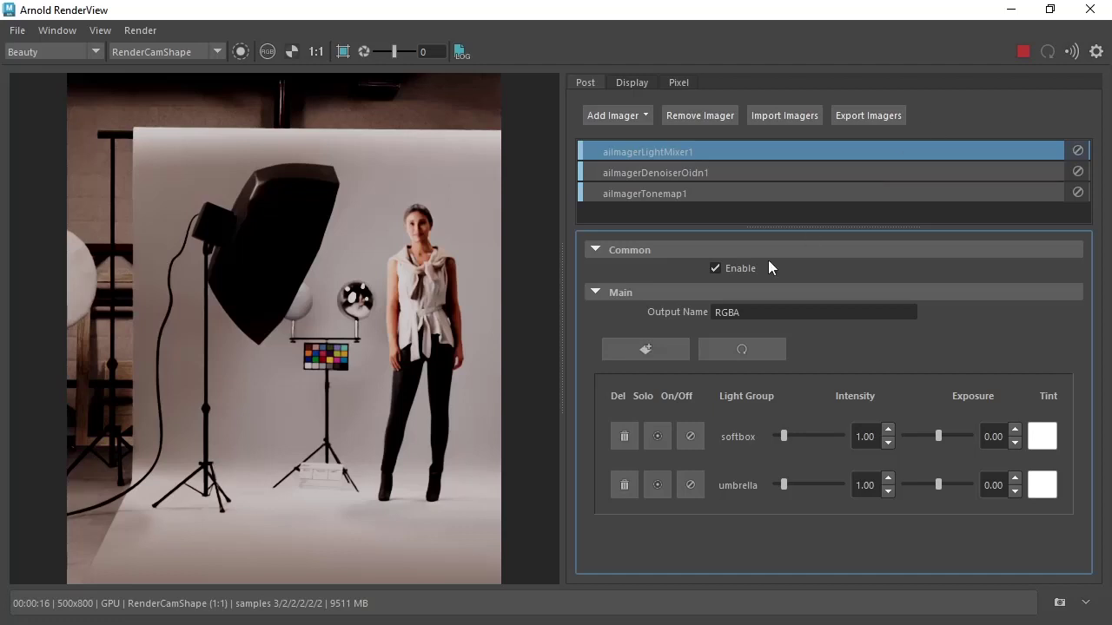
- Add the <residual_lights> group to the Light Mixer
{"action": "left_click", "coordinate": [643, 351]}
{"action": "left_click", "coordinate": [527, 223]}
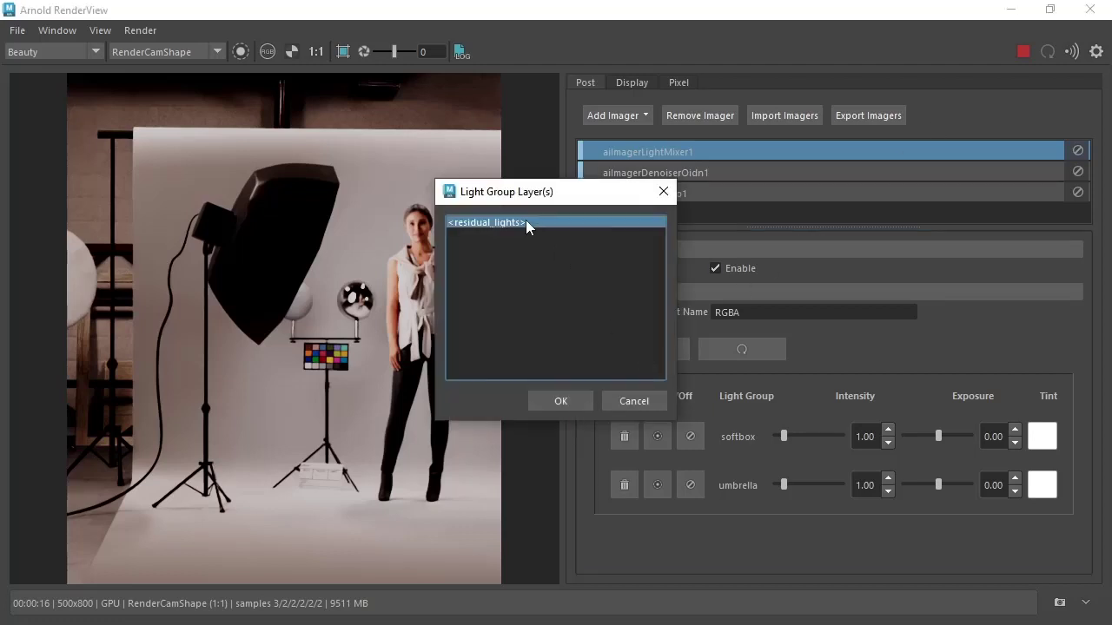
{"action": "left_click", "coordinate": [562, 401]}
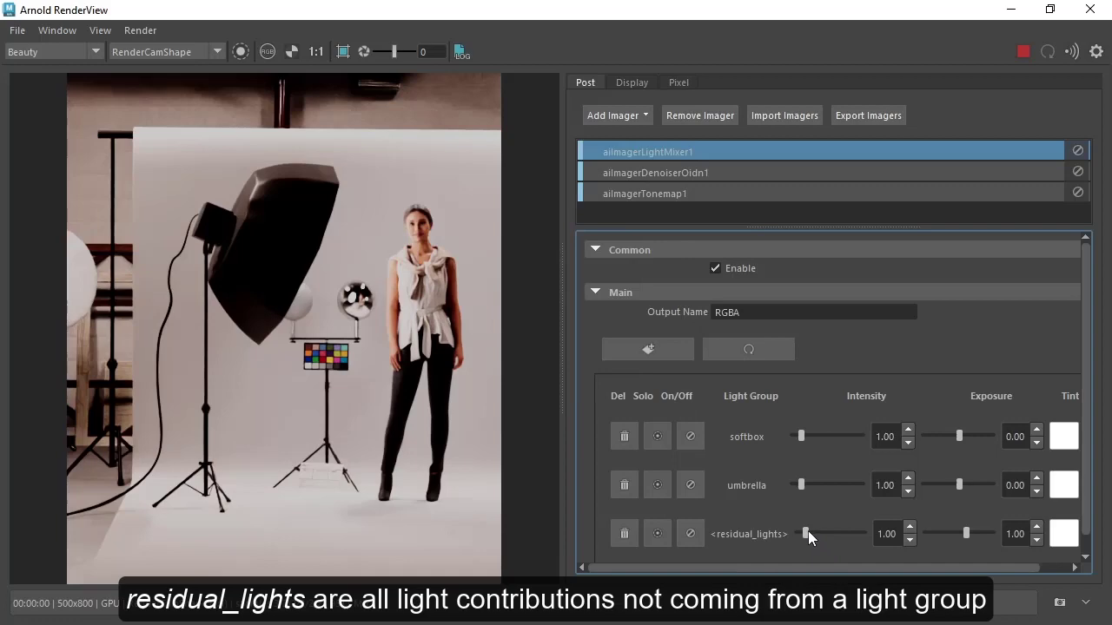
- Set the residual lights group to intensity 1.00 and exposure -2.00
{"action": "mouse_move", "coordinate": [804, 530]}
{"action": "left_mouse_down"}
{"action": "mouse_move", "coordinate": [813, 533]}
{"action": "mouse_move", "coordinate": [797, 533]}
{"action": "left_mouse_up"}
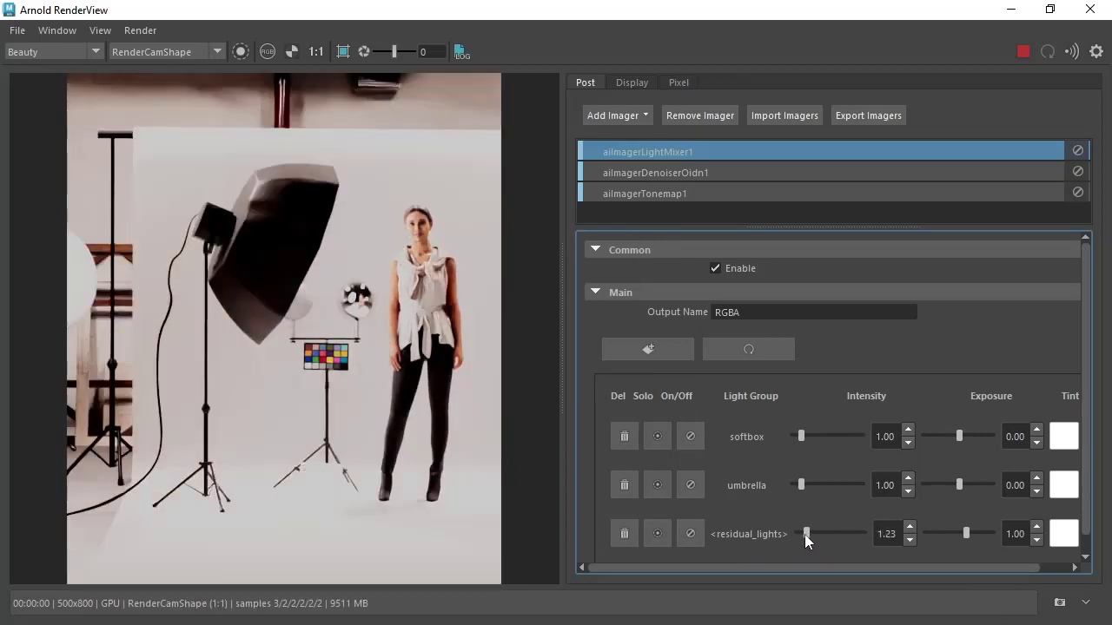
{"action": "left_click_drag", "start_coordinate": [963, 534], "coordinate": [965, 534]}
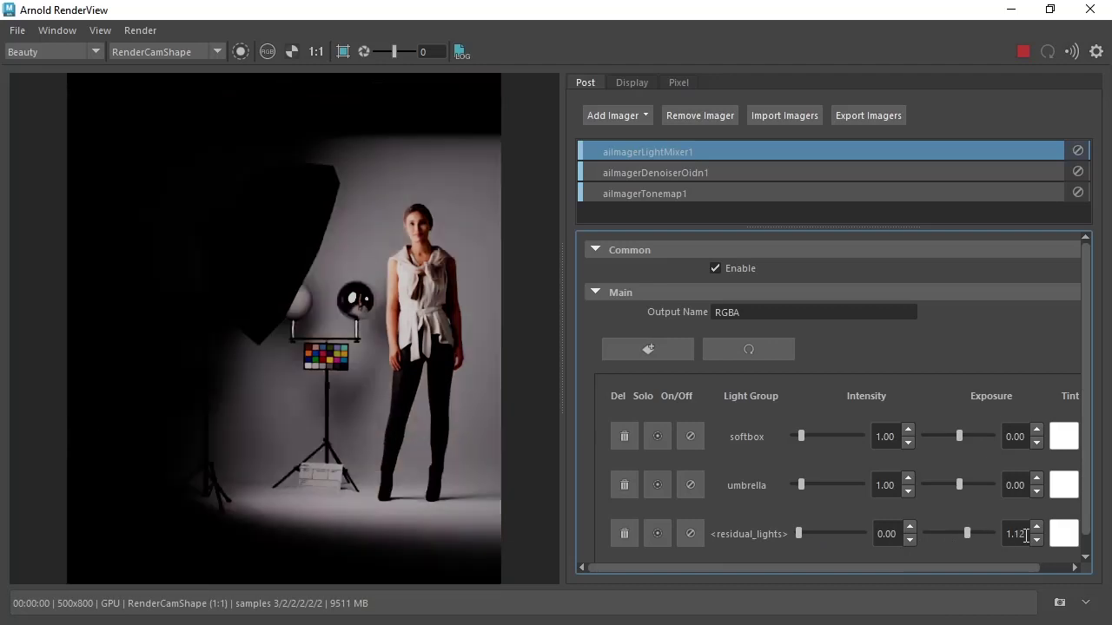
{"action": "left_click", "coordinate": [1036, 539]}
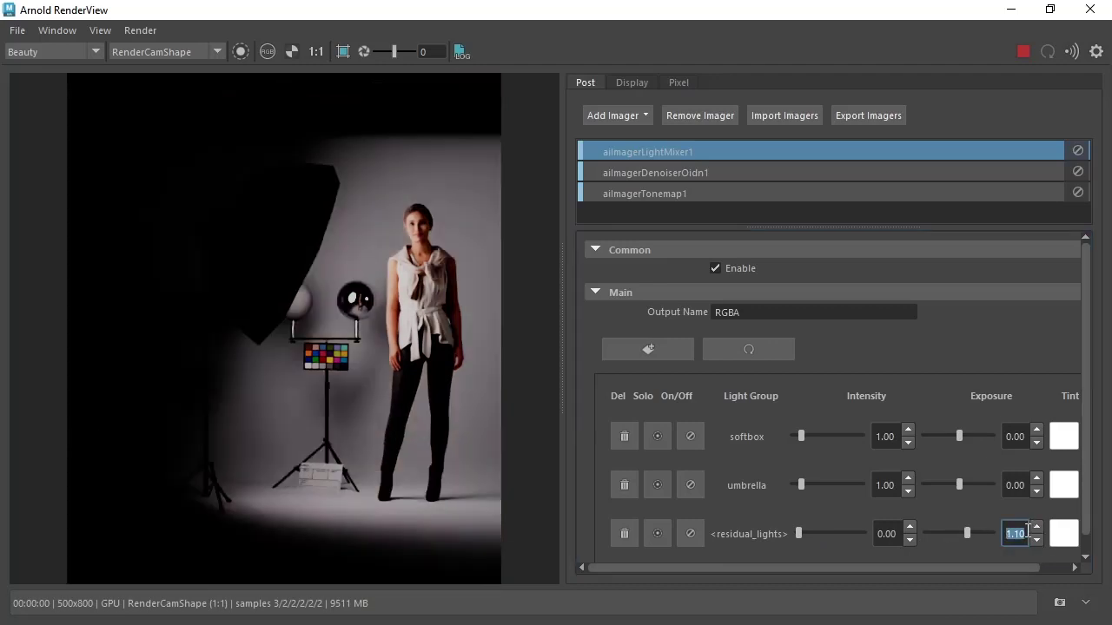
{"action": "left_click", "coordinate": [1037, 538]}
{"action": "left_click", "coordinate": [1036, 543]}
{"action": "type", "text": "-1"}
{"action": "double_click", "coordinate": [886, 538]}
{"action": "type", "text": "1"}
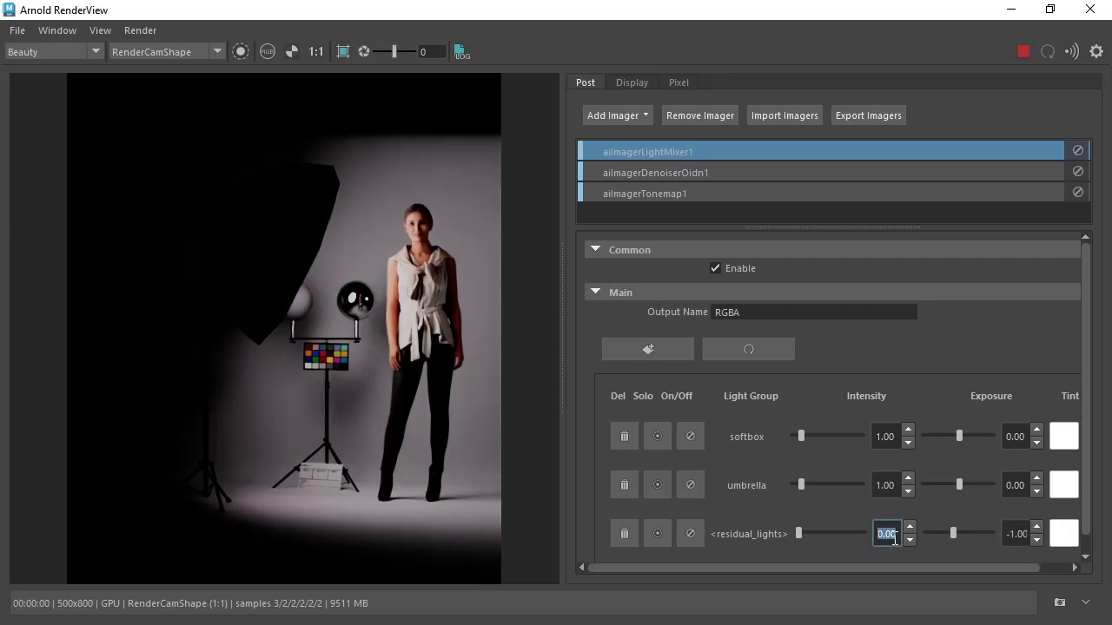
{"action": "key", "text": "Return"}
{"action": "left_click", "coordinate": [1037, 541]}
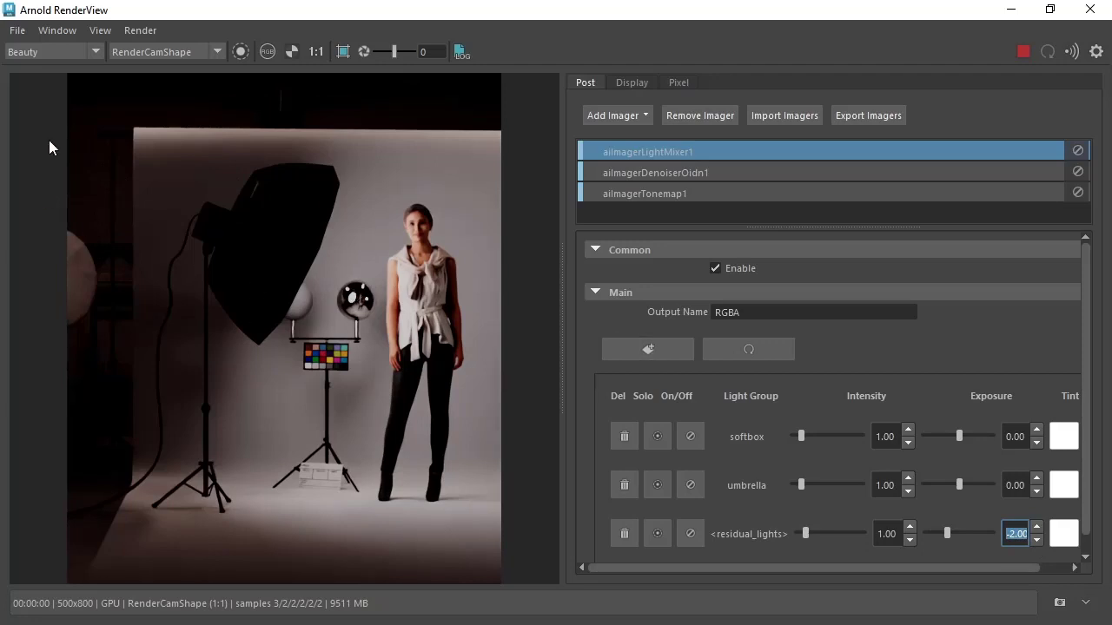
{"action": "left_click", "coordinate": [914, 358]}
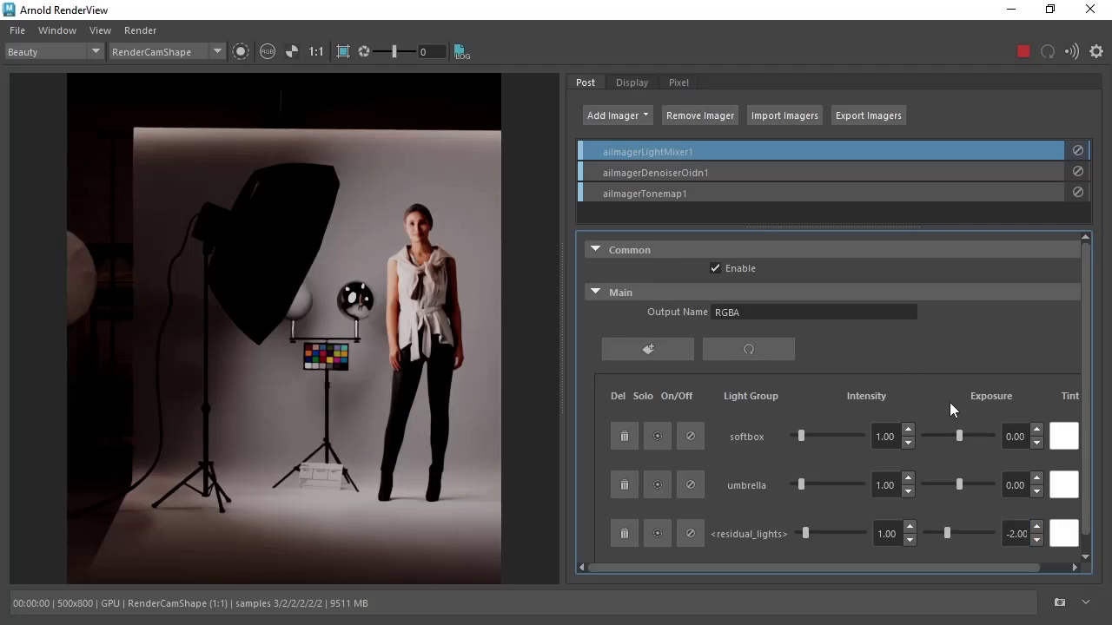
{"action": "left_click_drag", "start_coordinate": [1010, 567], "coordinate": [1049, 568]}
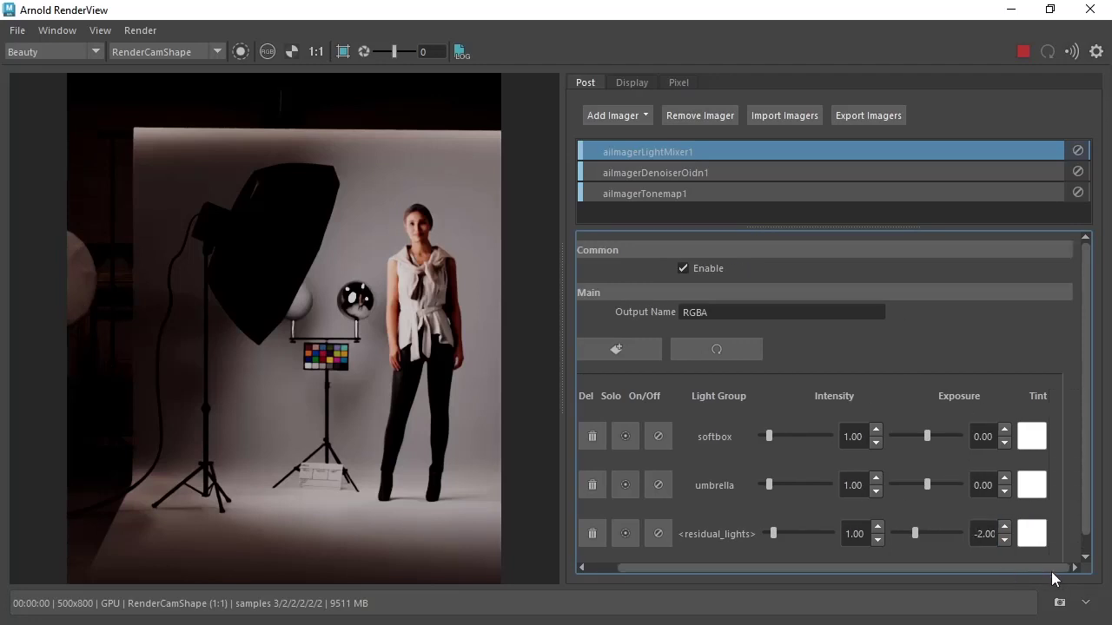
{"action": "left_click", "coordinate": [1033, 437]}
{"action": "left_click", "coordinate": [579, 169]}
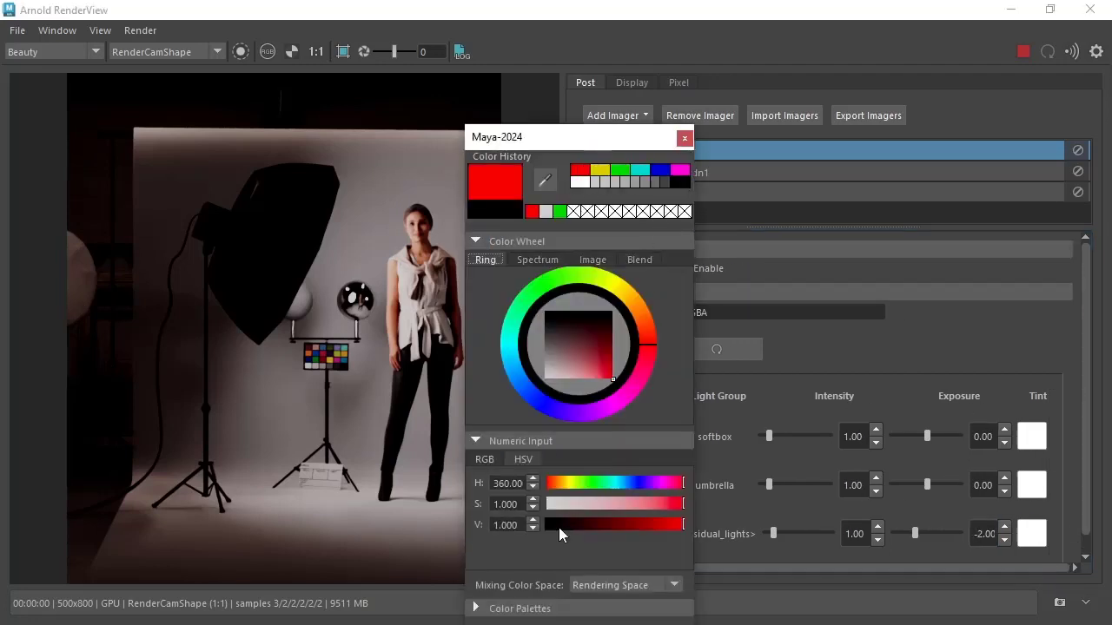
{"action": "left_click", "coordinate": [593, 544]}
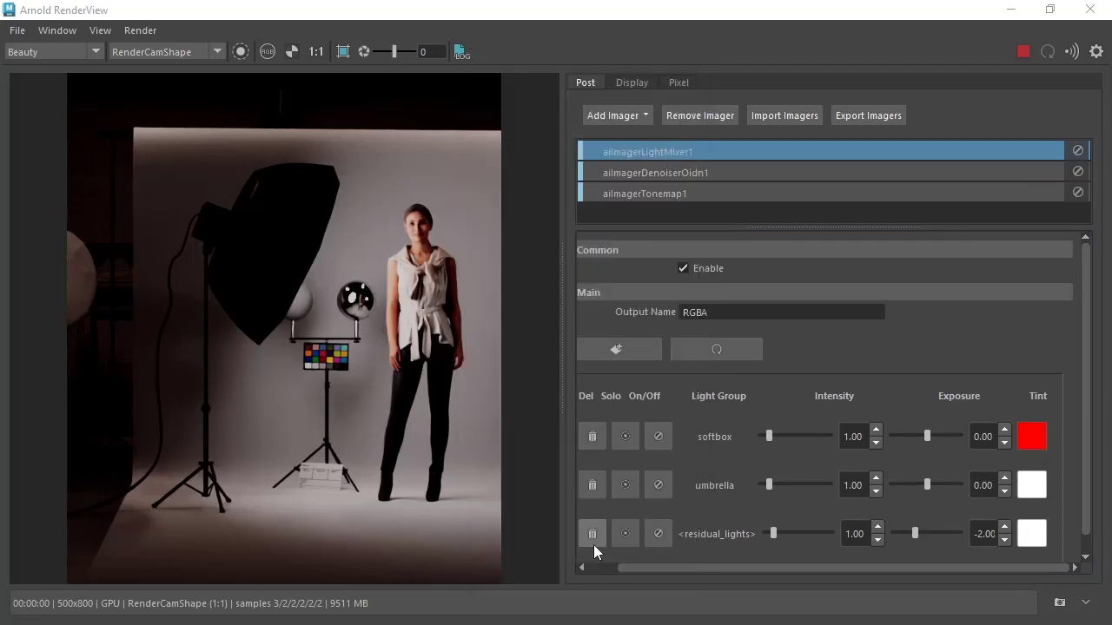
{"action": "left_click", "coordinate": [1026, 490]}
{"action": "left_click", "coordinate": [563, 148]}
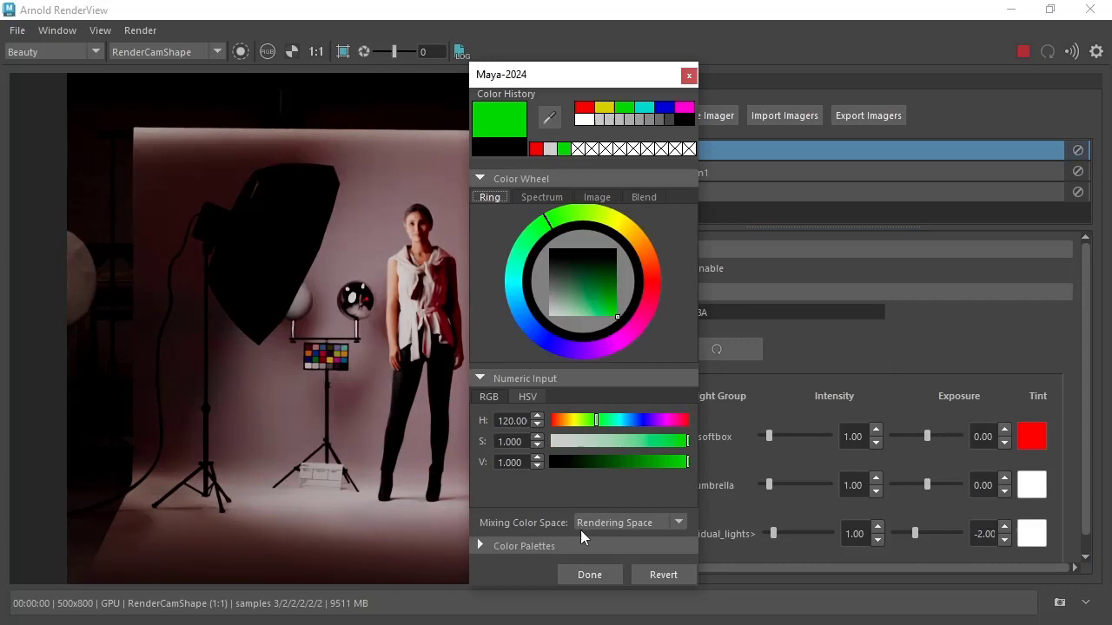
{"action": "left_click", "coordinate": [588, 575]}
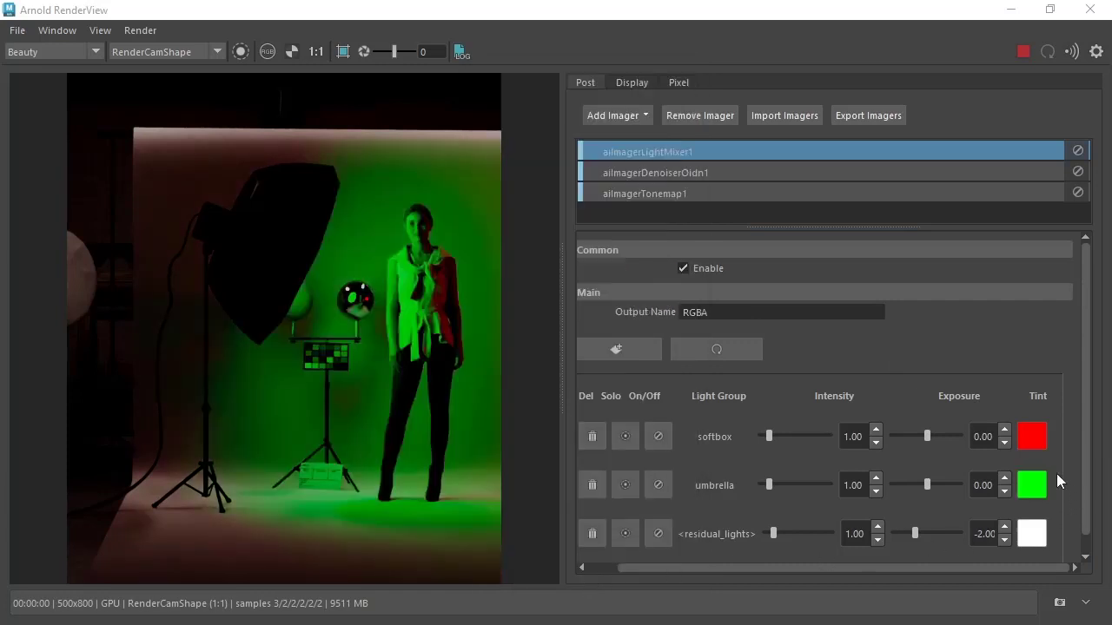
{"action": "left_click", "coordinate": [1033, 440]}
{"action": "left_click", "coordinate": [585, 147]}
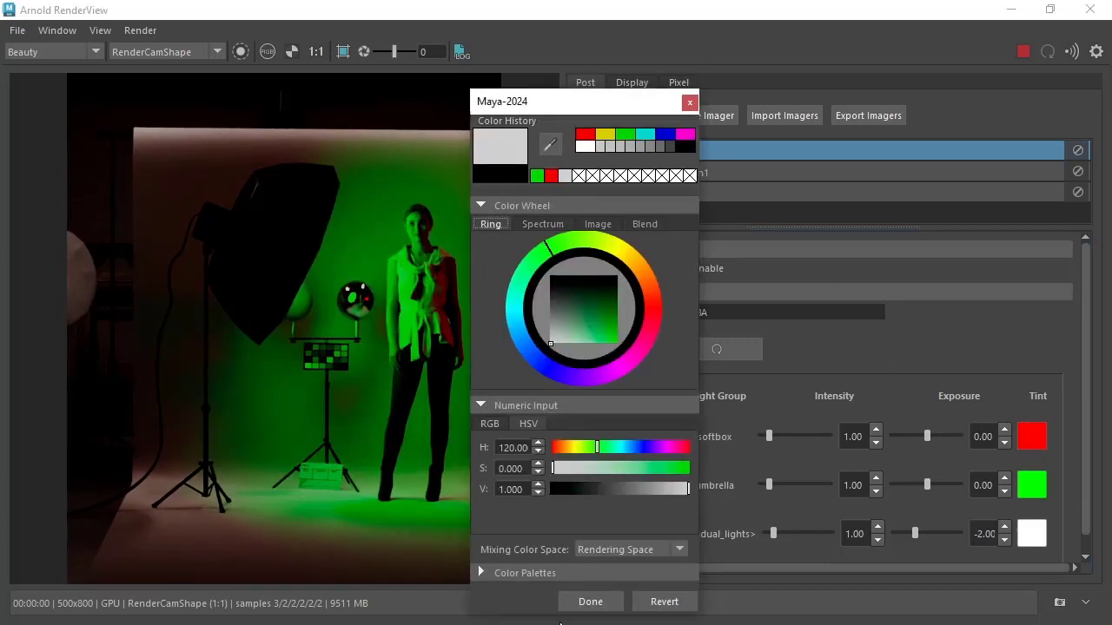
{"action": "left_click", "coordinate": [590, 601]}
{"action": "left_click", "coordinate": [1031, 484]}
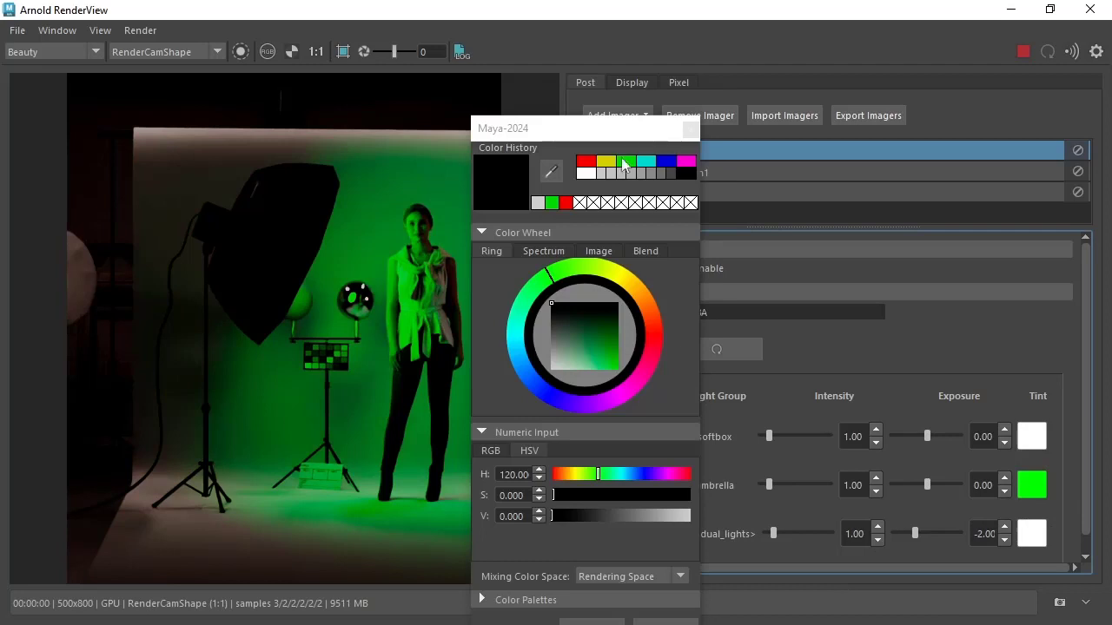
{"action": "left_click", "coordinate": [539, 203]}
{"action": "left_click", "coordinate": [574, 623]}
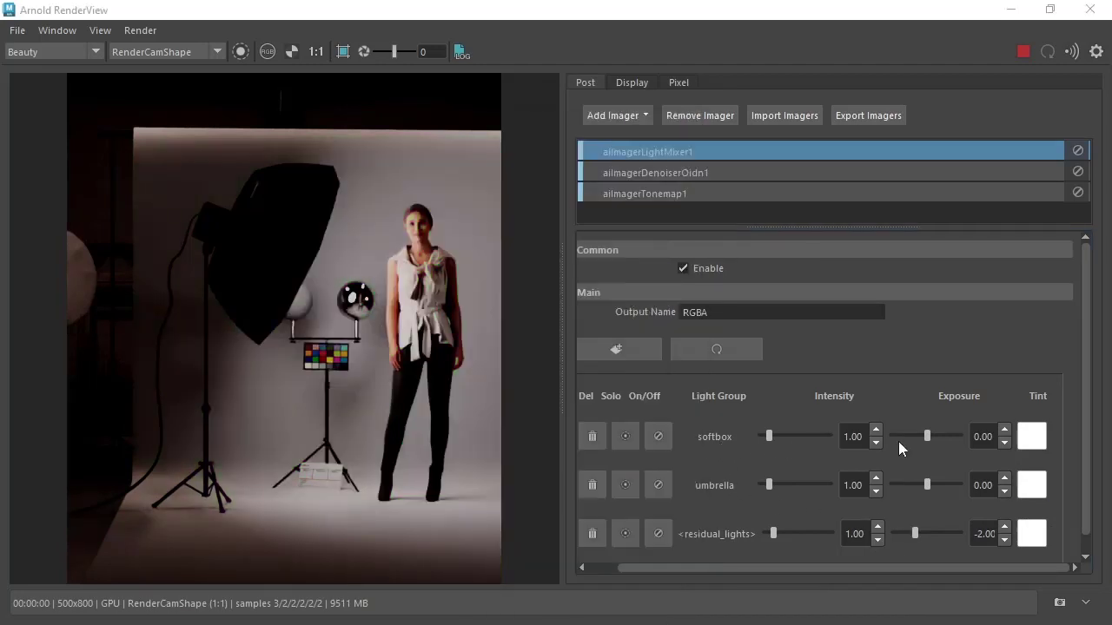
- Step the Light Mixer exposures to 1.00 for softbox and -1.00 for umbrella
{"action": "left_click", "coordinate": [1005, 429]}
{"action": "left_click", "coordinate": [1005, 429]}
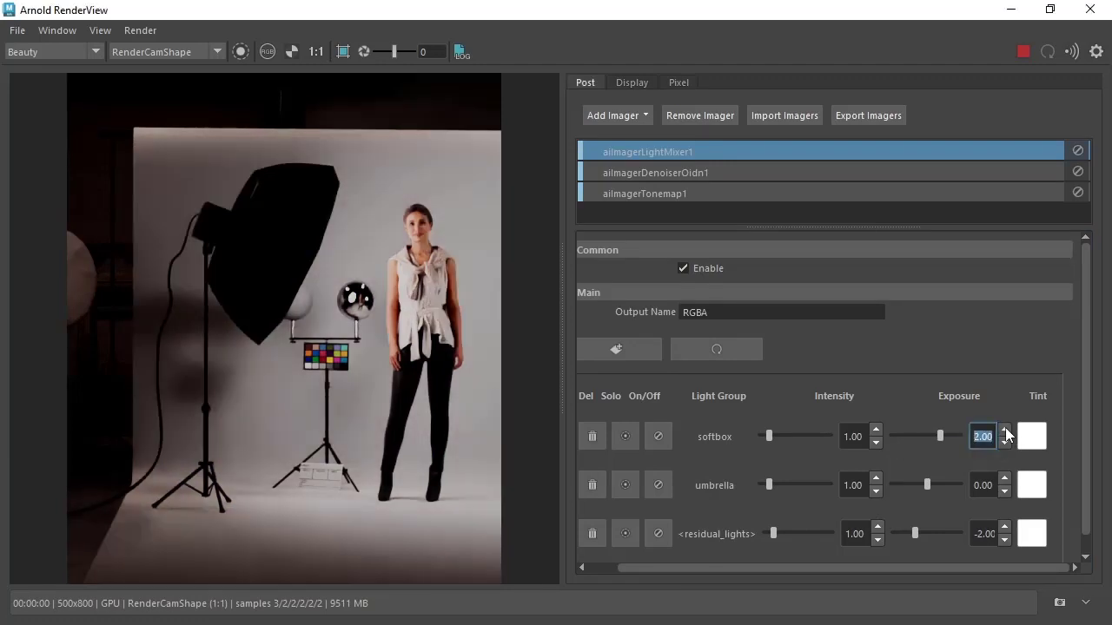
{"action": "left_click", "coordinate": [1003, 444]}
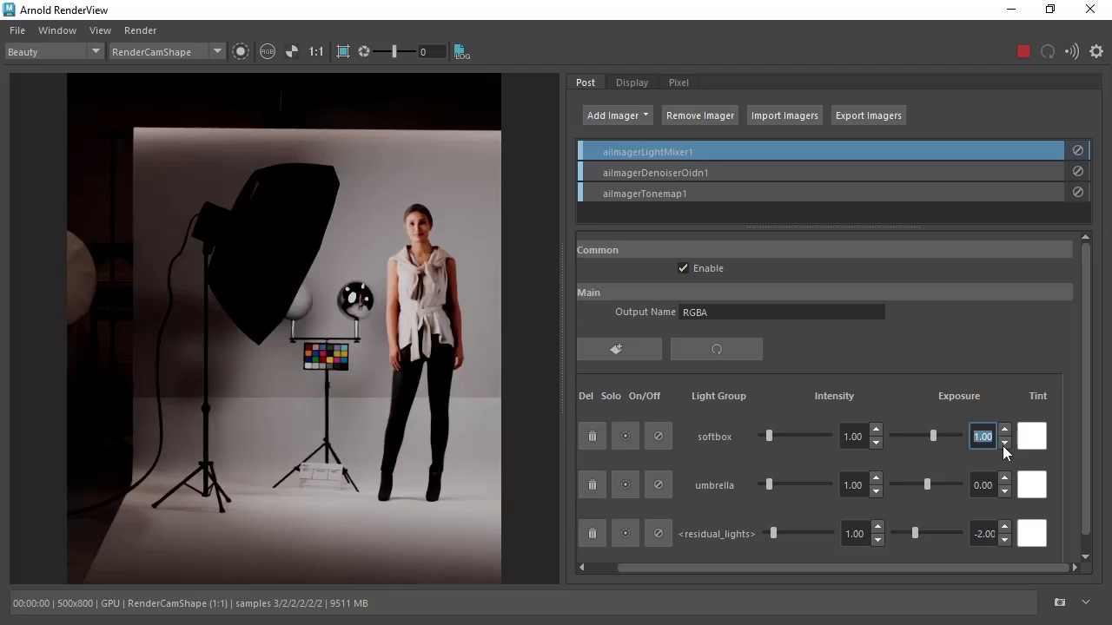
{"action": "left_click", "coordinate": [1005, 492]}
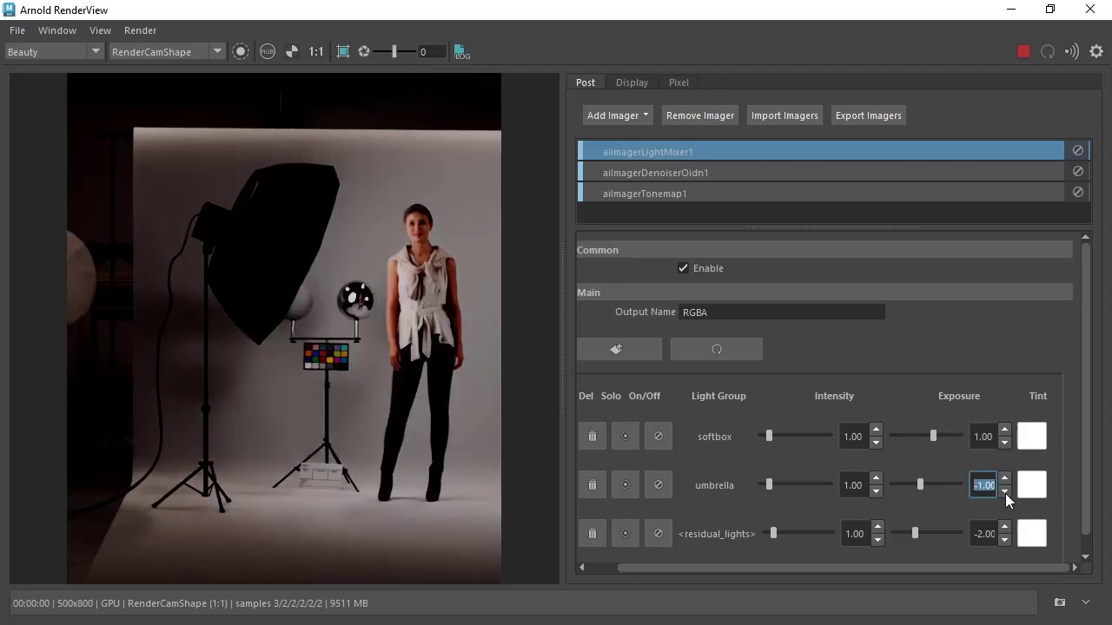
{"action": "left_click", "coordinate": [1005, 491]}
{"action": "left_click", "coordinate": [1005, 479]}
{"action": "left_click", "coordinate": [989, 354]}
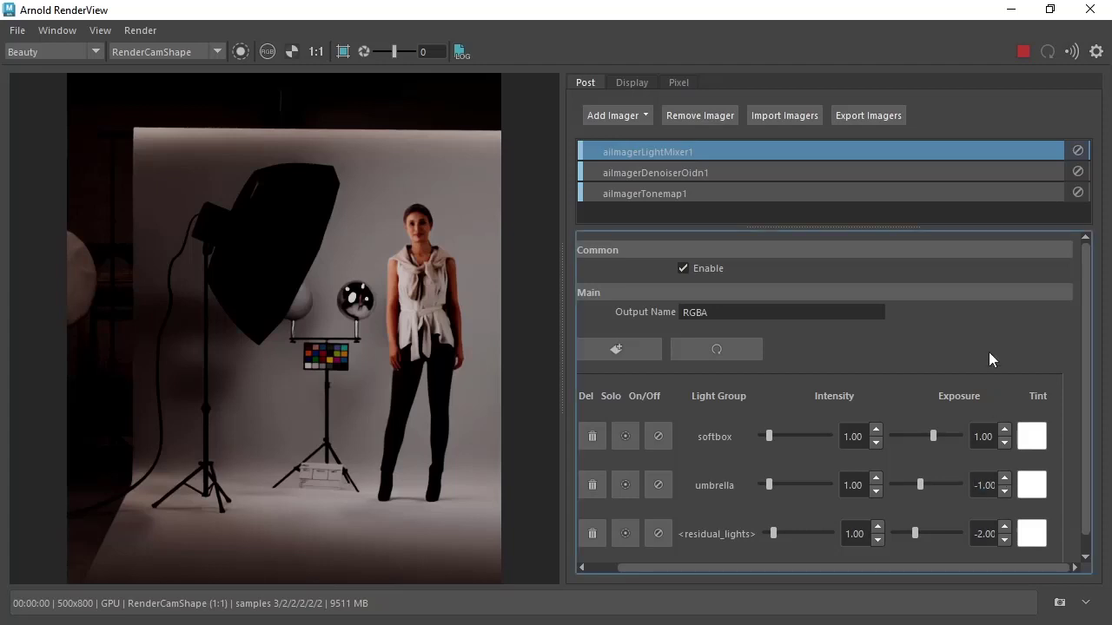